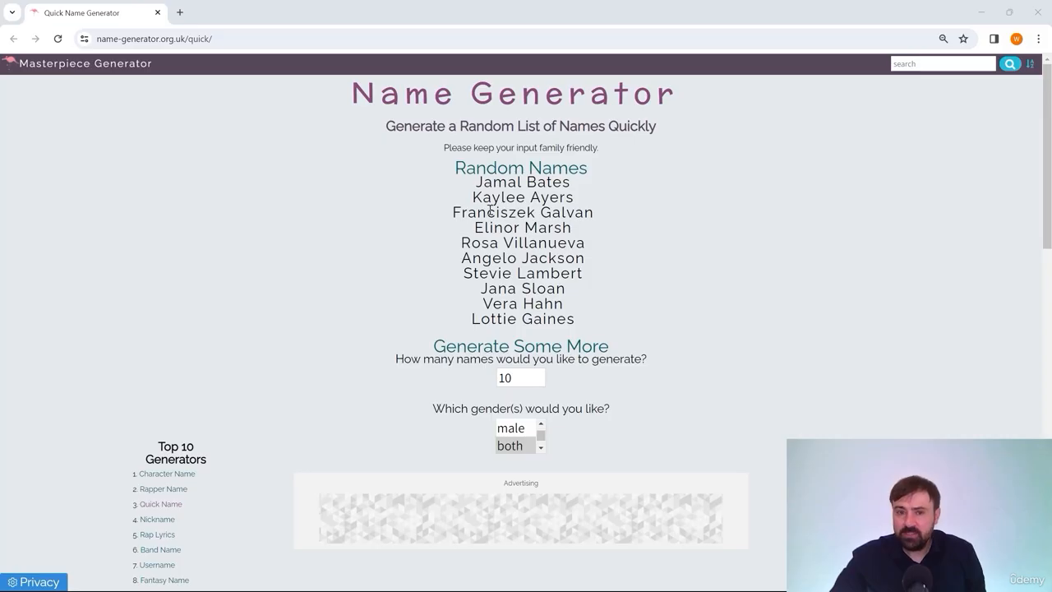
Step: Copy the list of ten random names from the name generator page
left_click_drag(479, 182, 573, 319)
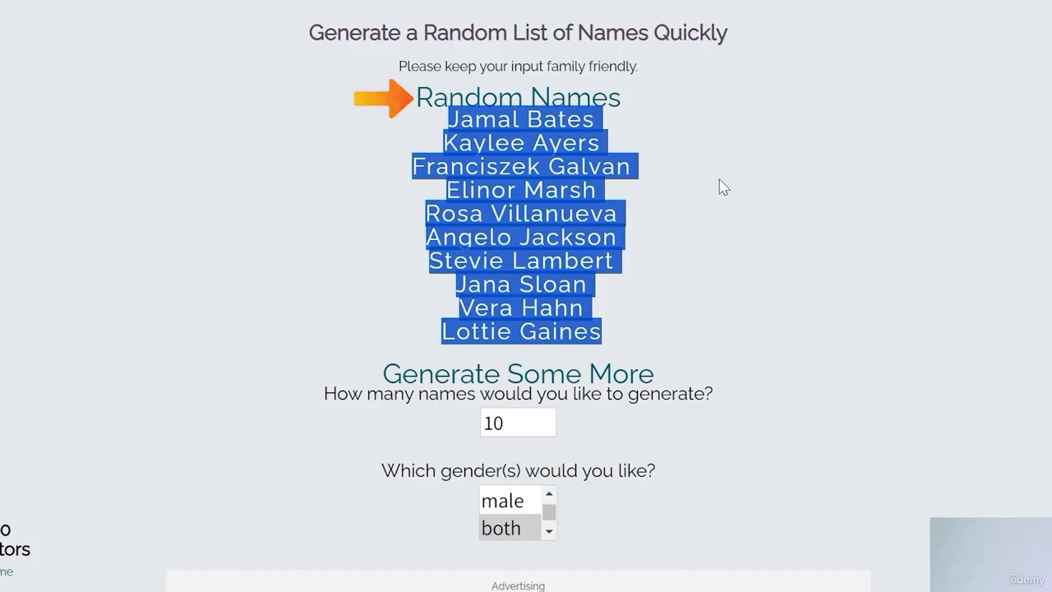
right_click(523, 197)
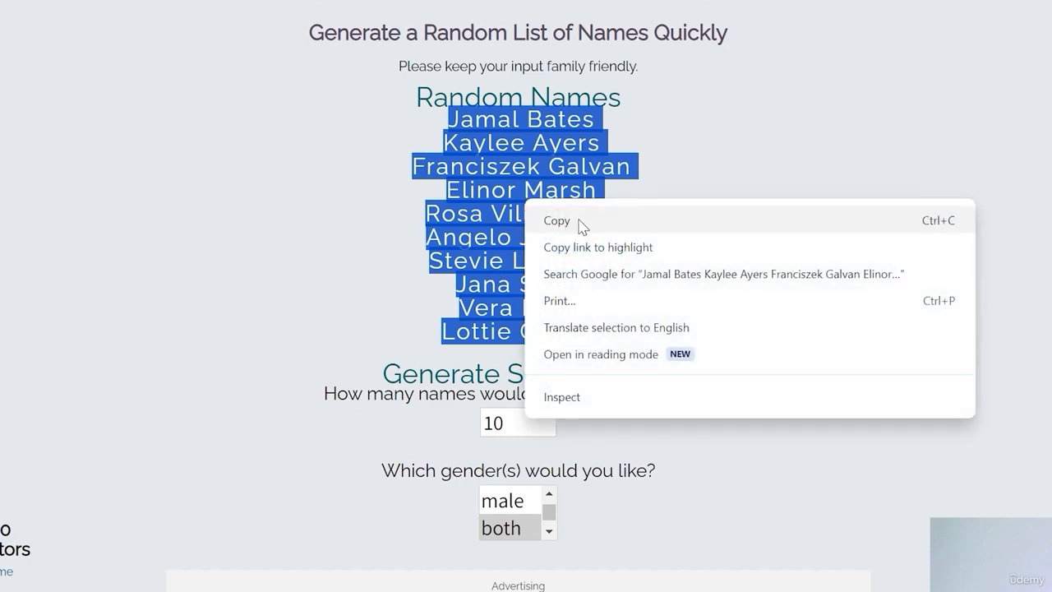
left_click(582, 224)
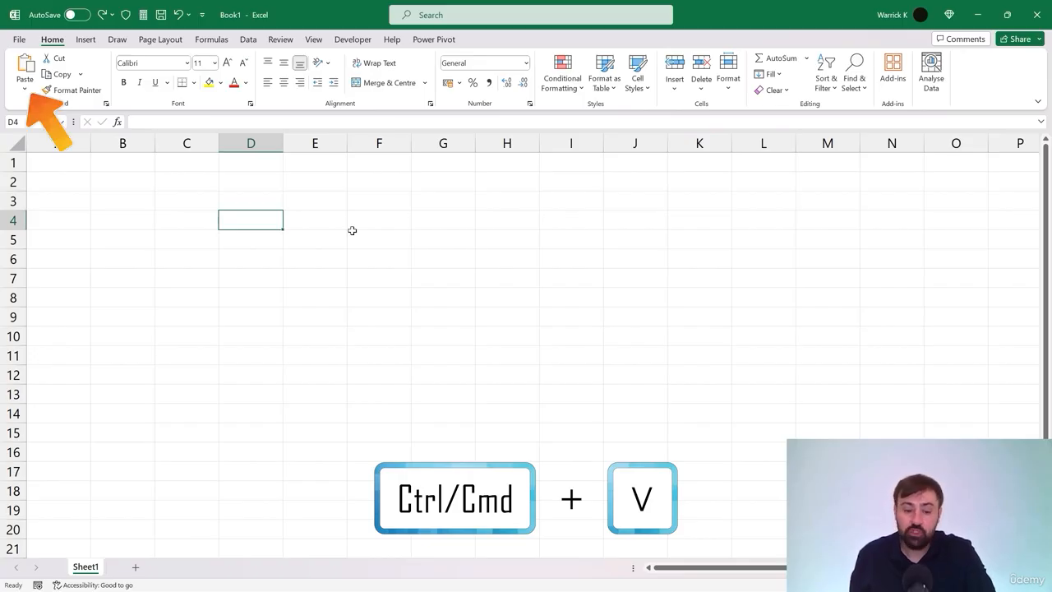
Step: In the blank Excel workbook, try pasting the copied names at cell D4 with their source formatting, and undo the paste
key("ctrl+v")
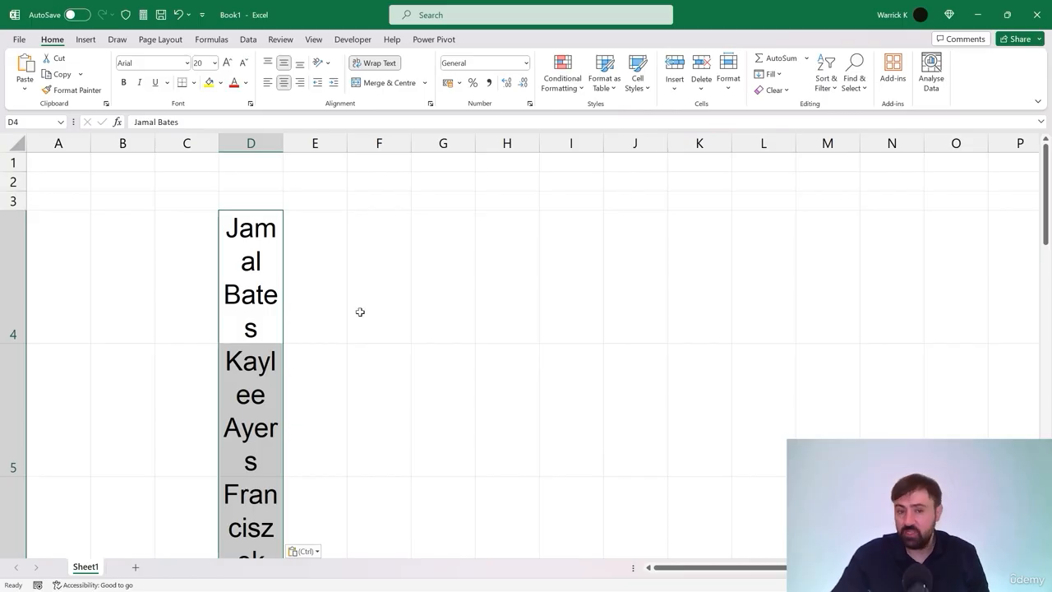
scroll(337, 316, "down", 5)
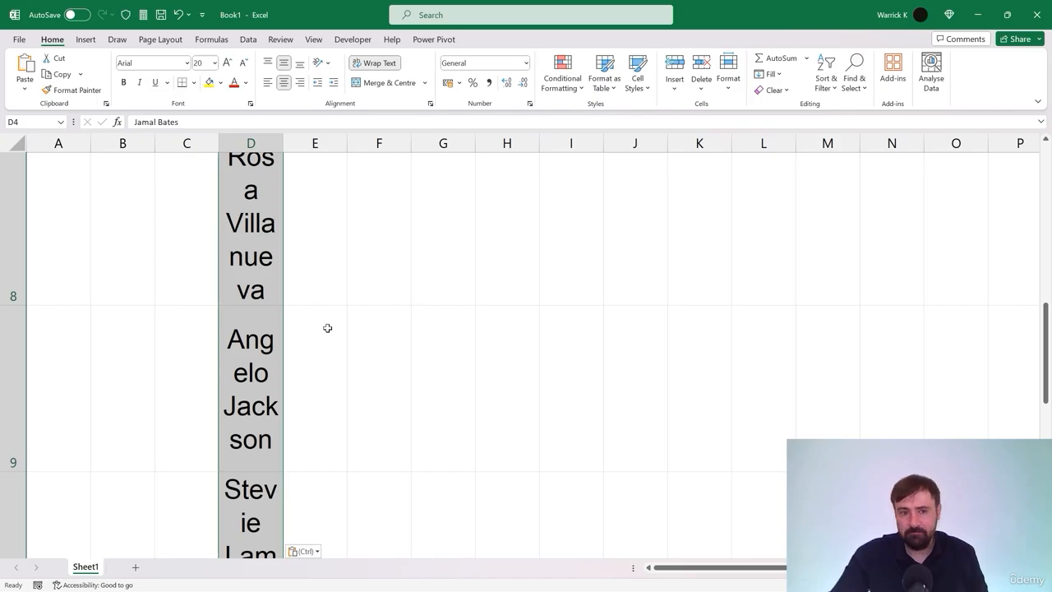
scroll(327, 329, "up", 5)
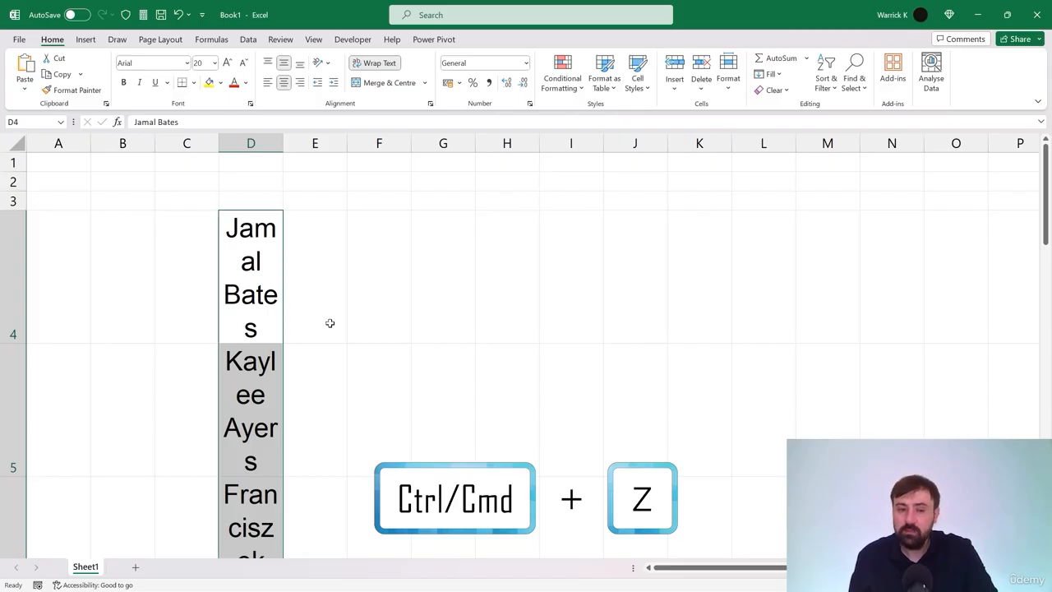
key("ctrl+z")
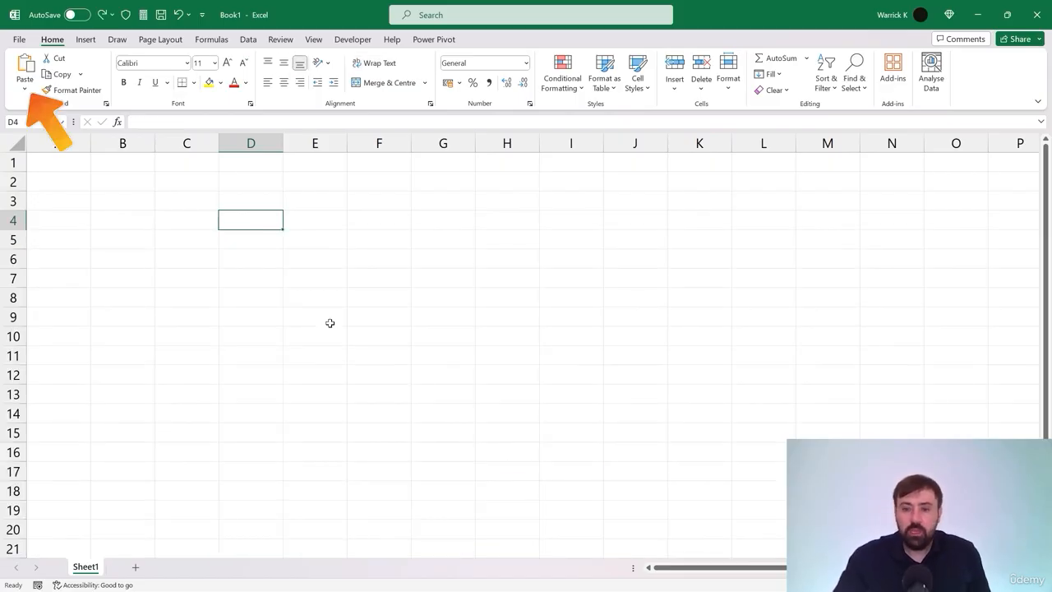
Step: Paste the copied names at cell D4 using the Match Destination Formatting option
left_click(25, 88)
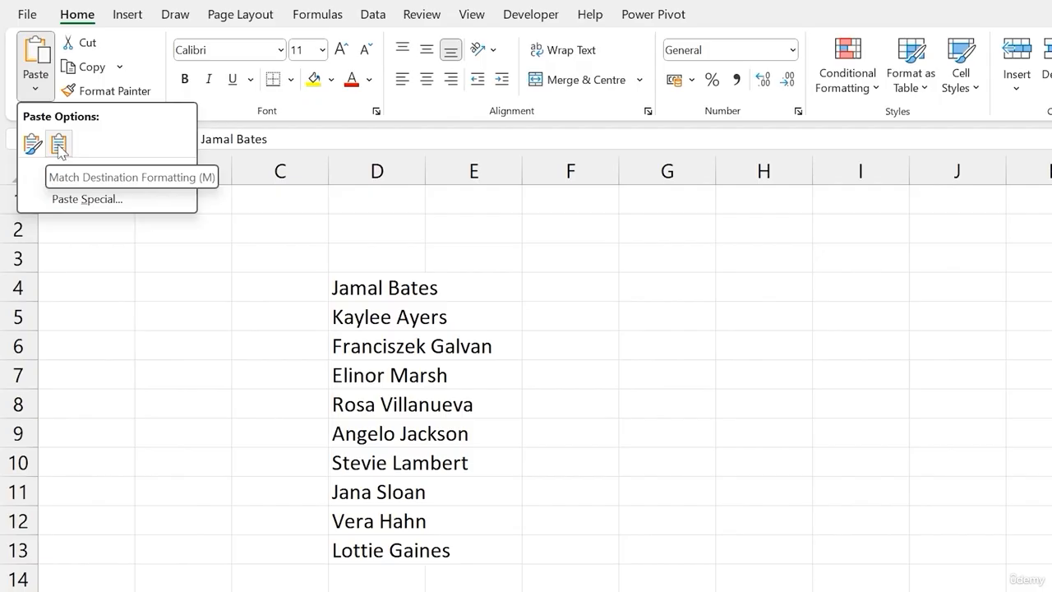
left_click(59, 146)
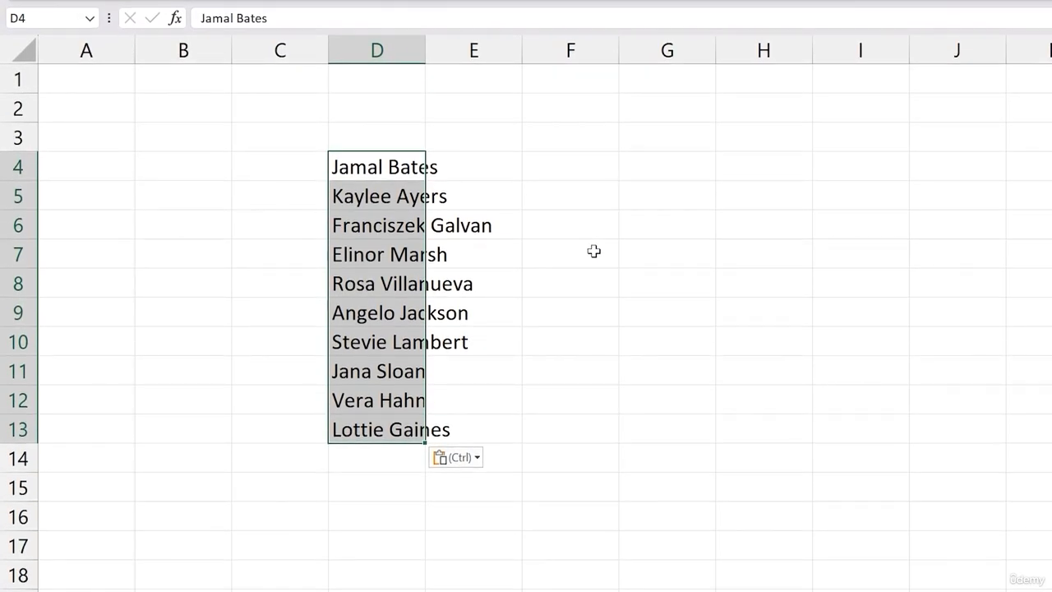
Step: Enter "Good" in cell E8 beside the fifth name
left_click(605, 286)
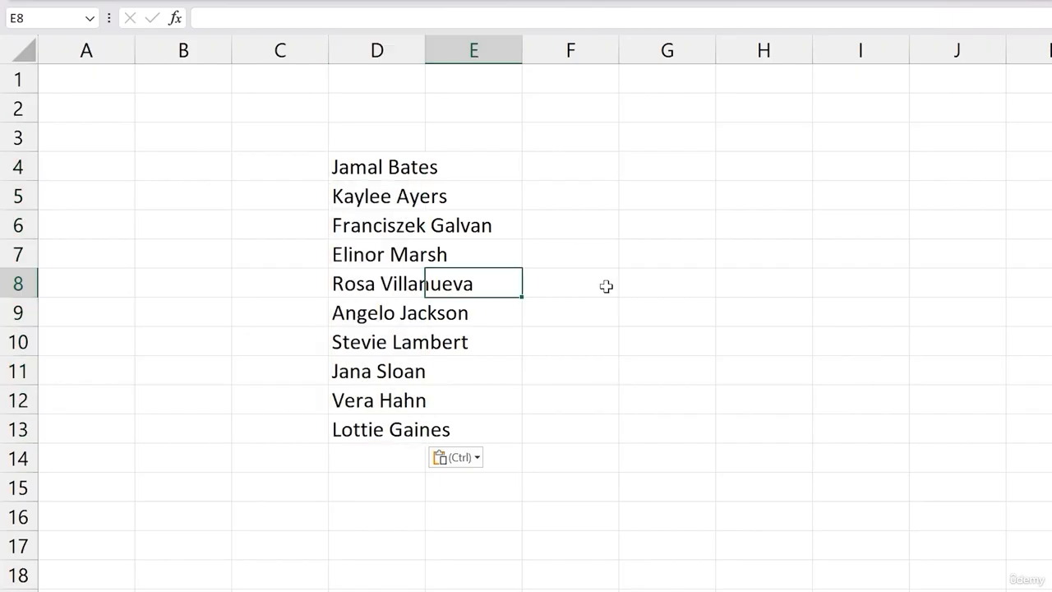
type("G")
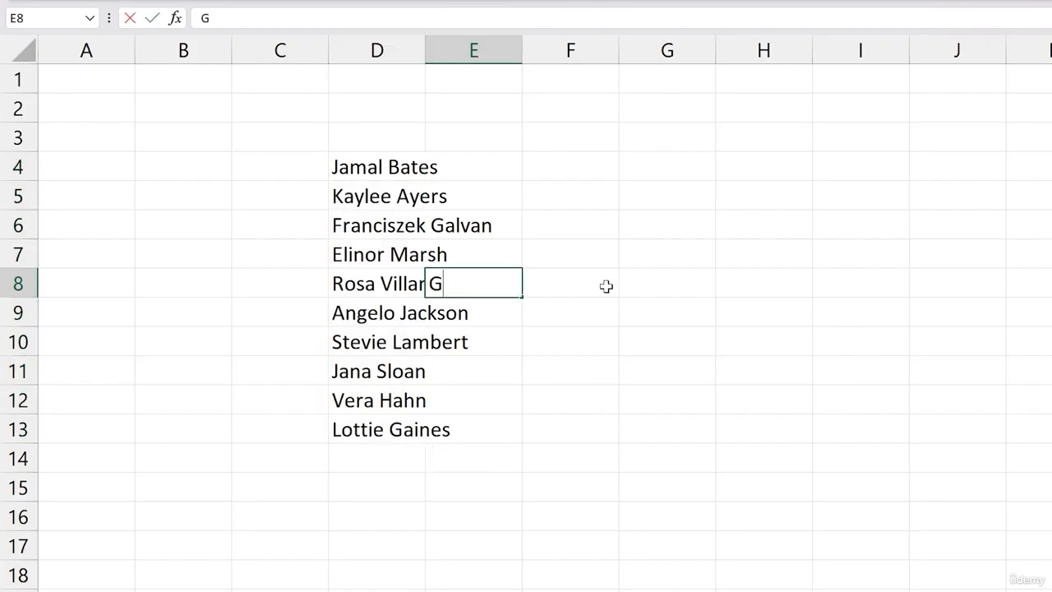
type("ood")
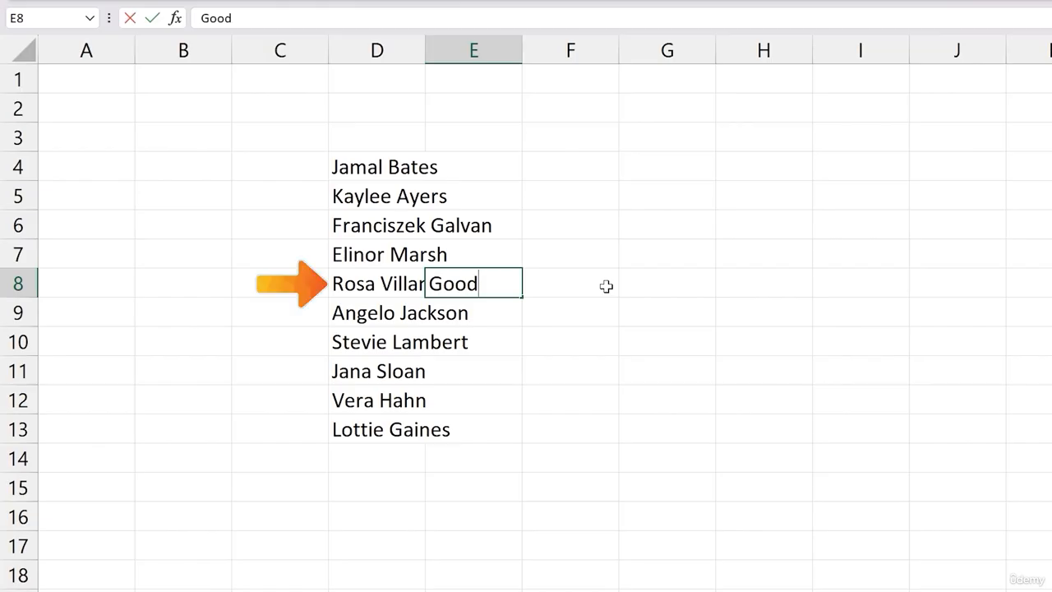
left_click(591, 287)
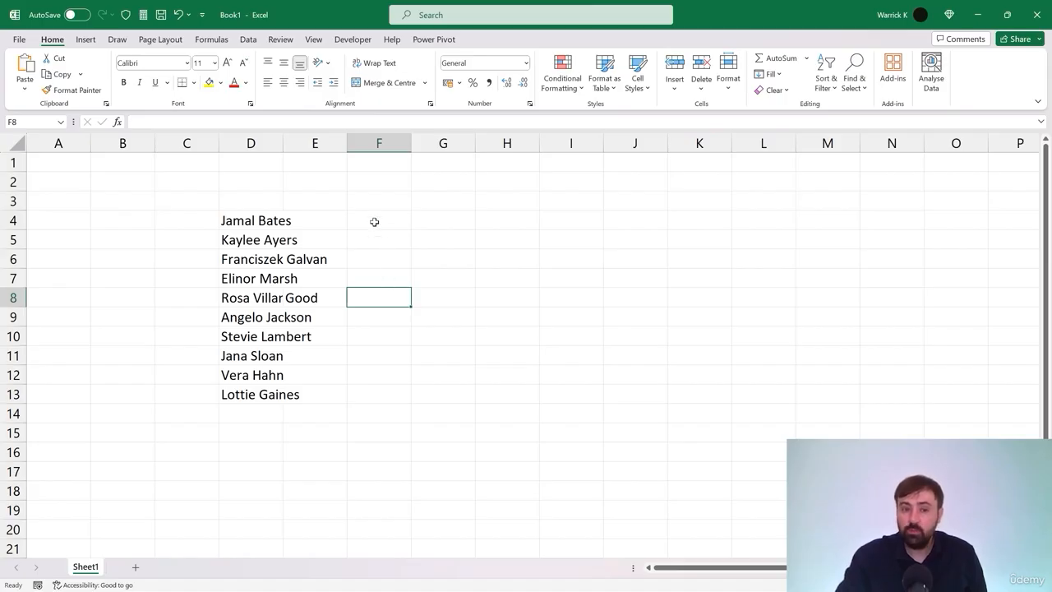
Step: Try auto-fitting and adjusting the width of column D to the names, and undo both width changes
double_click(285, 142)
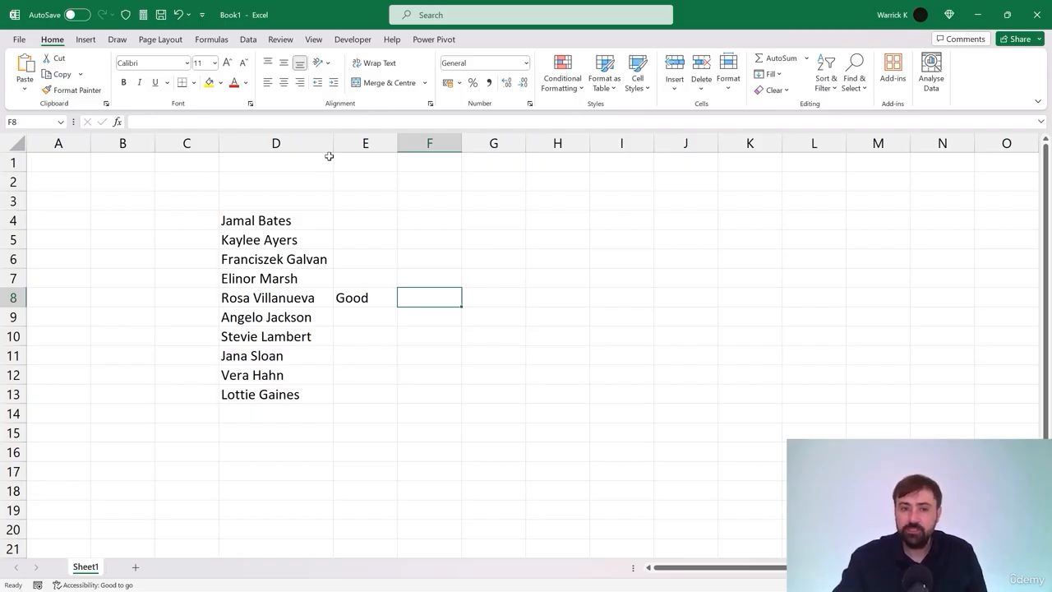
mouse_move(332, 143)
left_mouse_down()
mouse_move(287, 145)
mouse_move(330, 142)
left_mouse_up()
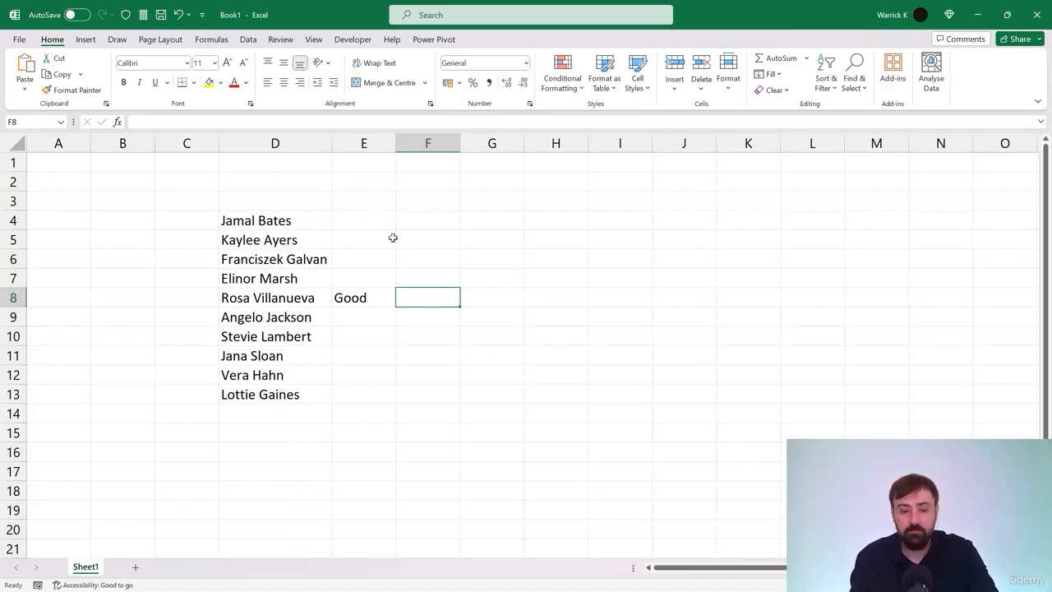
key("ctrl+z")
key("ctrl+z")
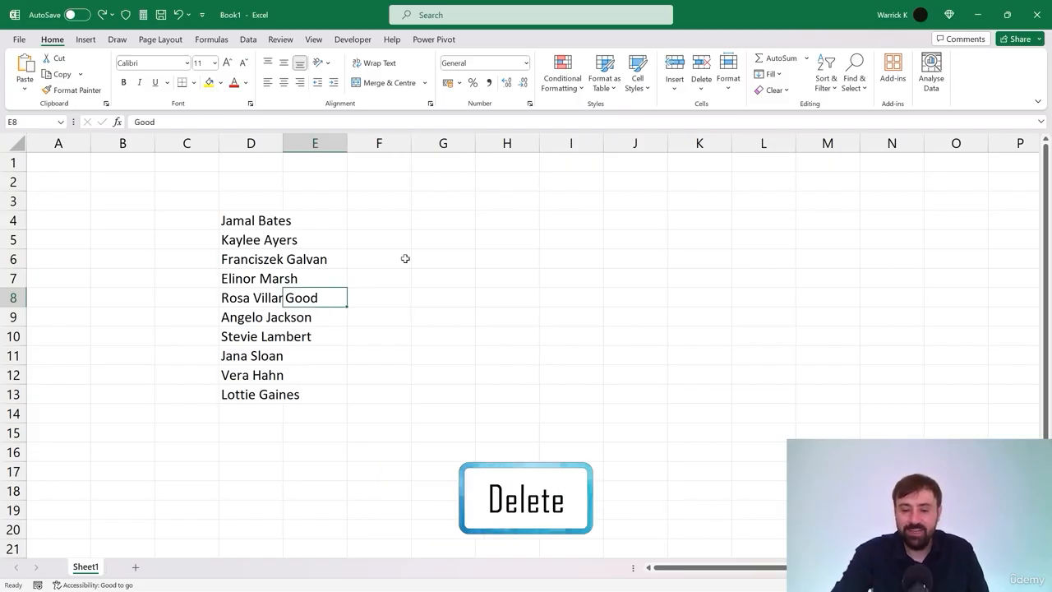
Step: Clear the text from cell E8
key("Delete")
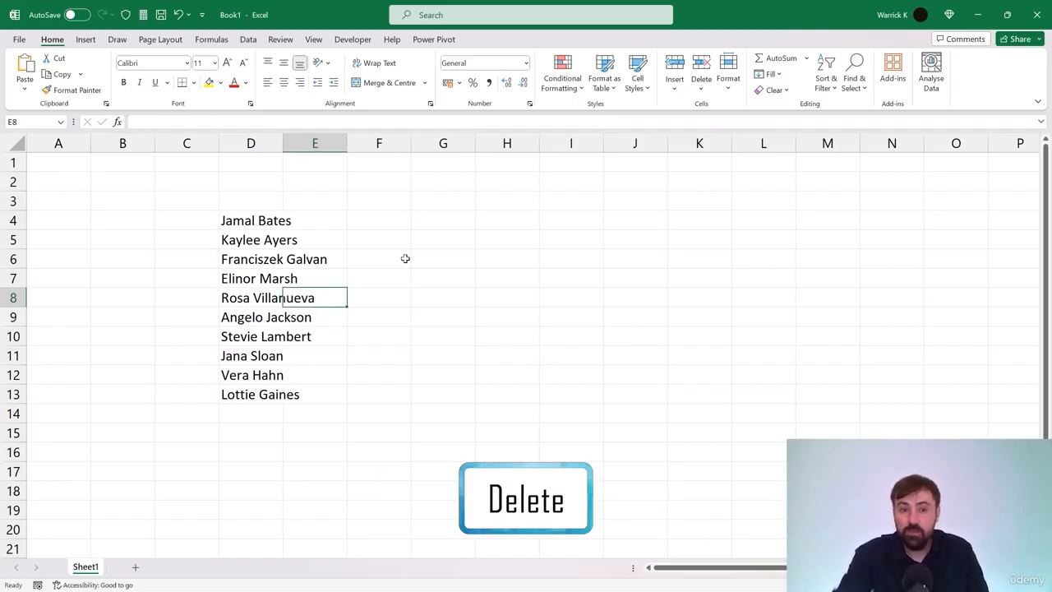
left_click(397, 279)
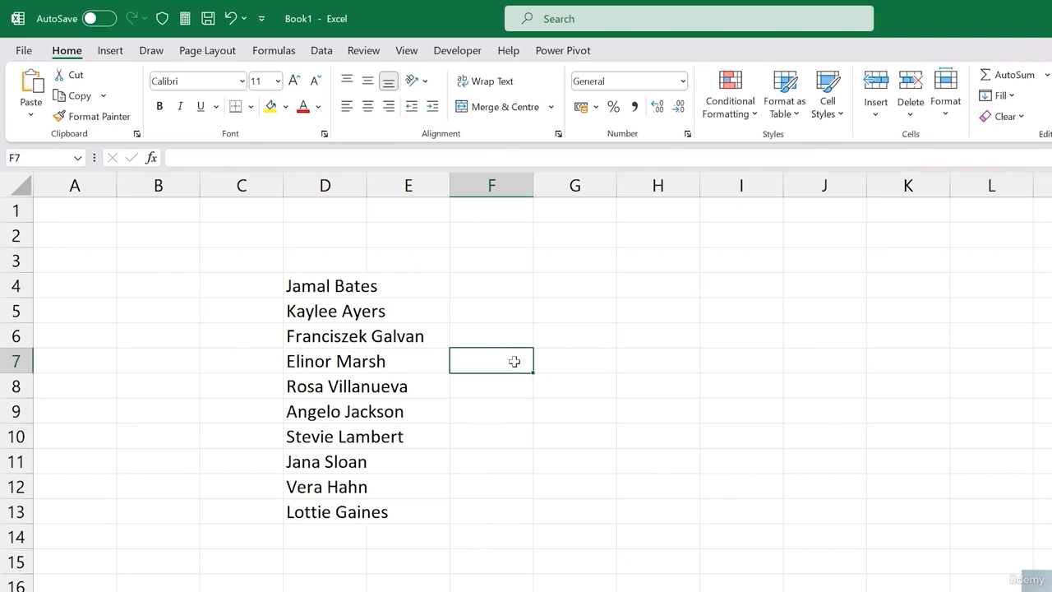
Step: Merge and centre columns D and E separately in rows 4, 5 and 6 for the first three names
left_click_drag(309, 282, 402, 279)
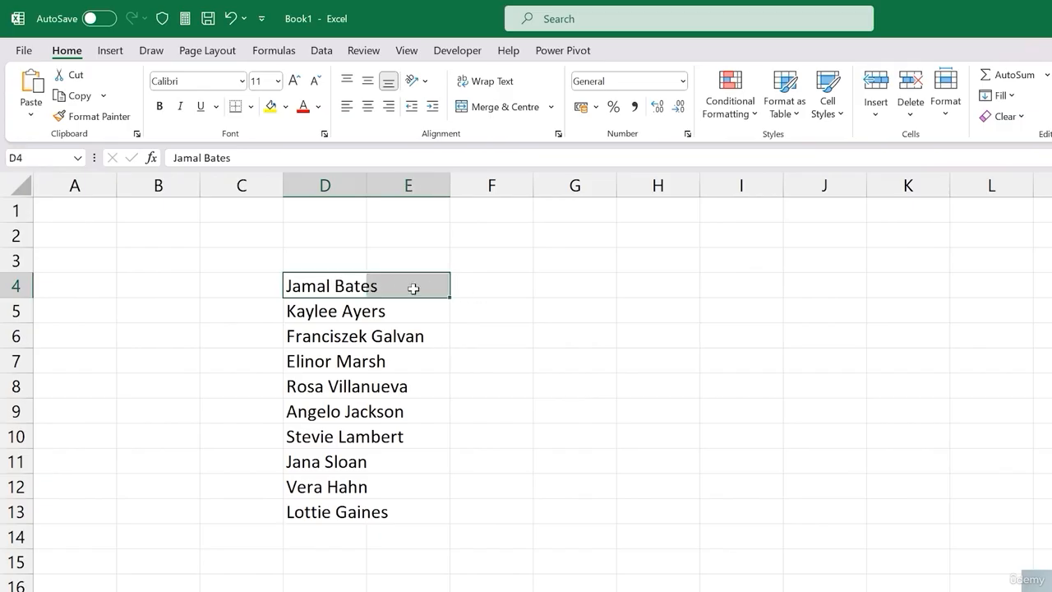
left_click_drag(325, 284, 402, 286)
left_click(503, 115)
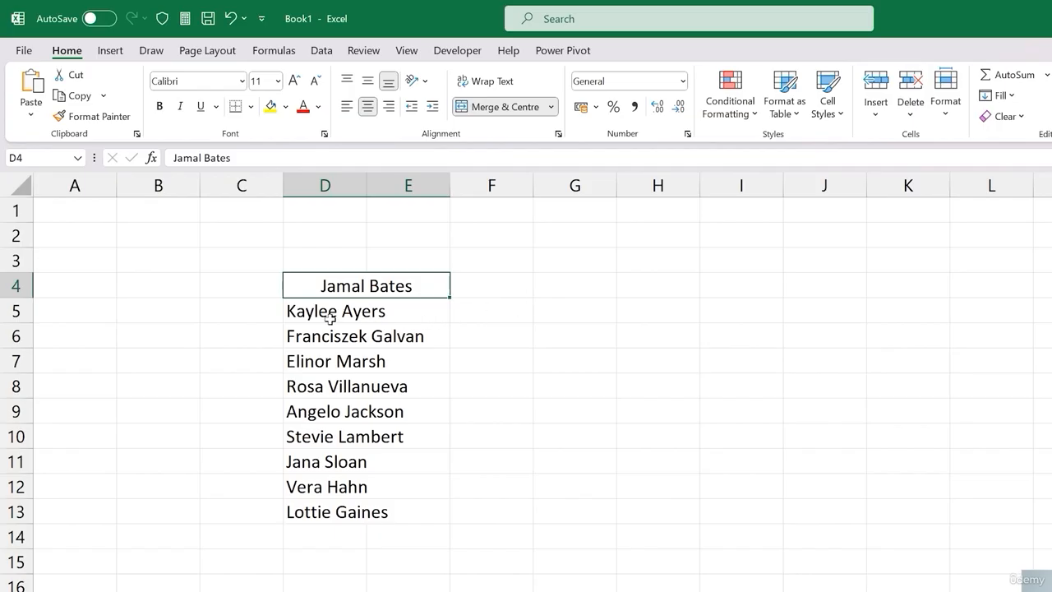
left_click_drag(327, 312, 418, 306)
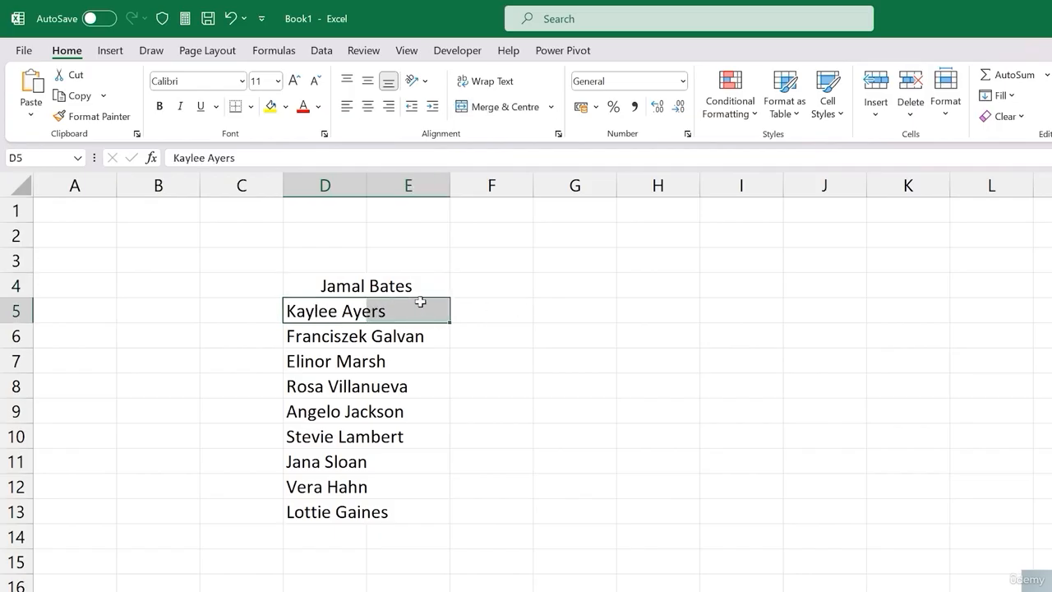
left_click(516, 108)
left_click(359, 333)
left_click_drag(360, 333, 410, 335)
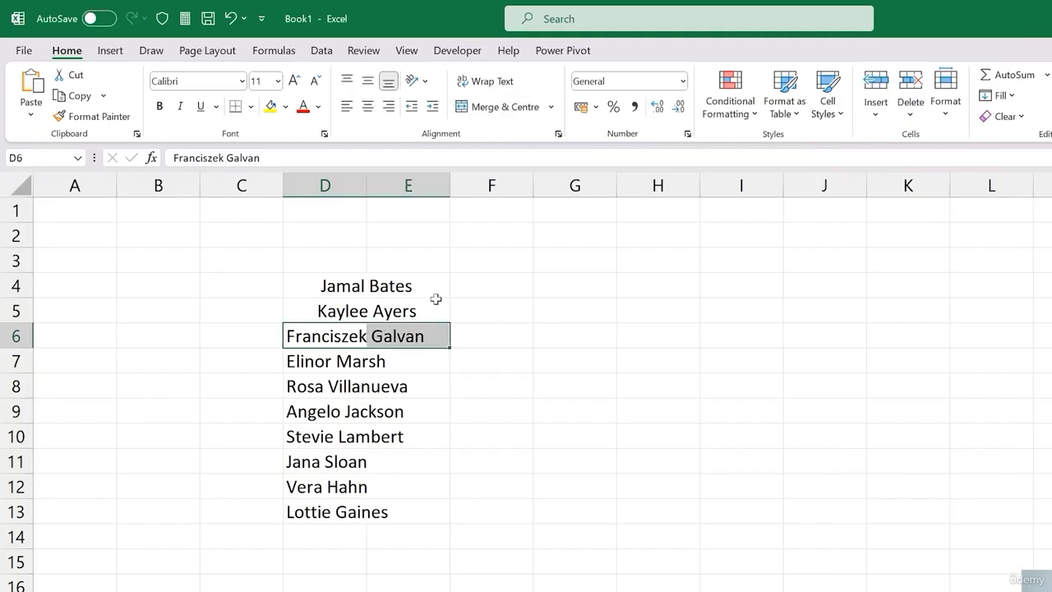
left_click(497, 106)
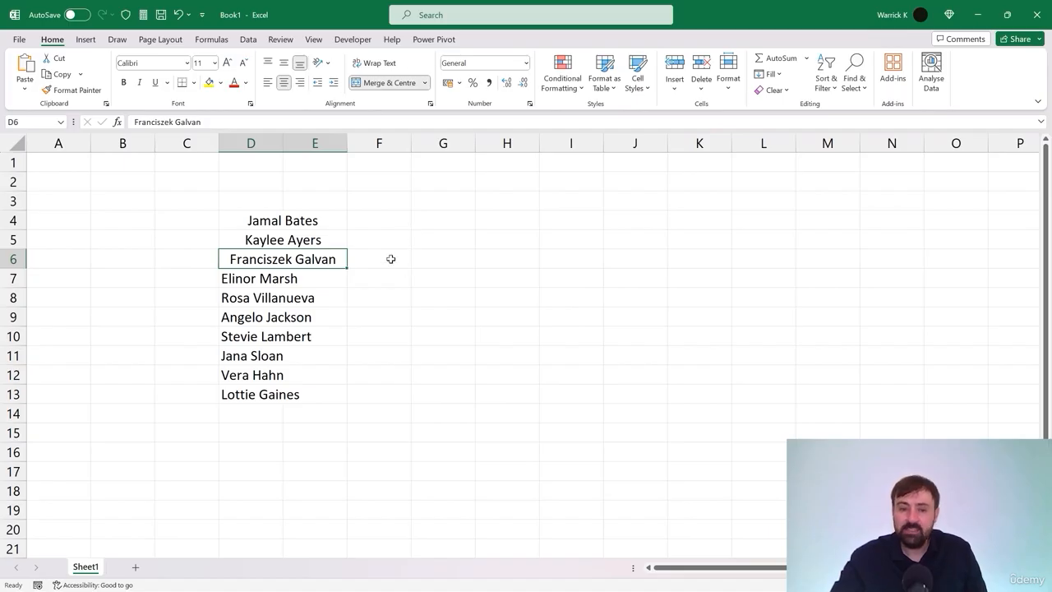
left_click(391, 258)
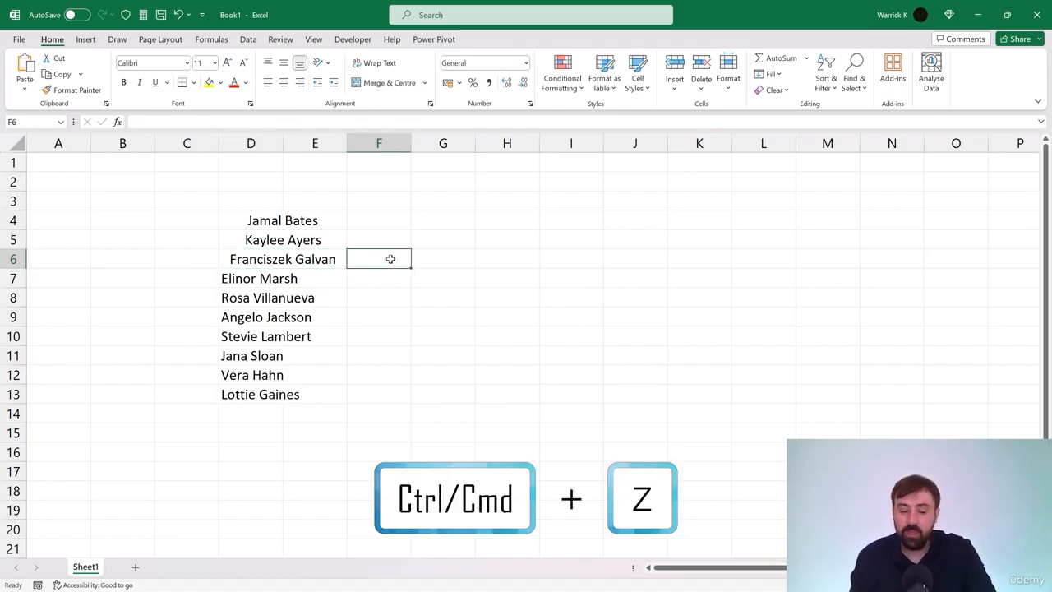
Step: Undo the three Merge & Centre operations on rows 4 to 6
key("ctrl+z")
key("ctrl+z")
key("ctrl+z")
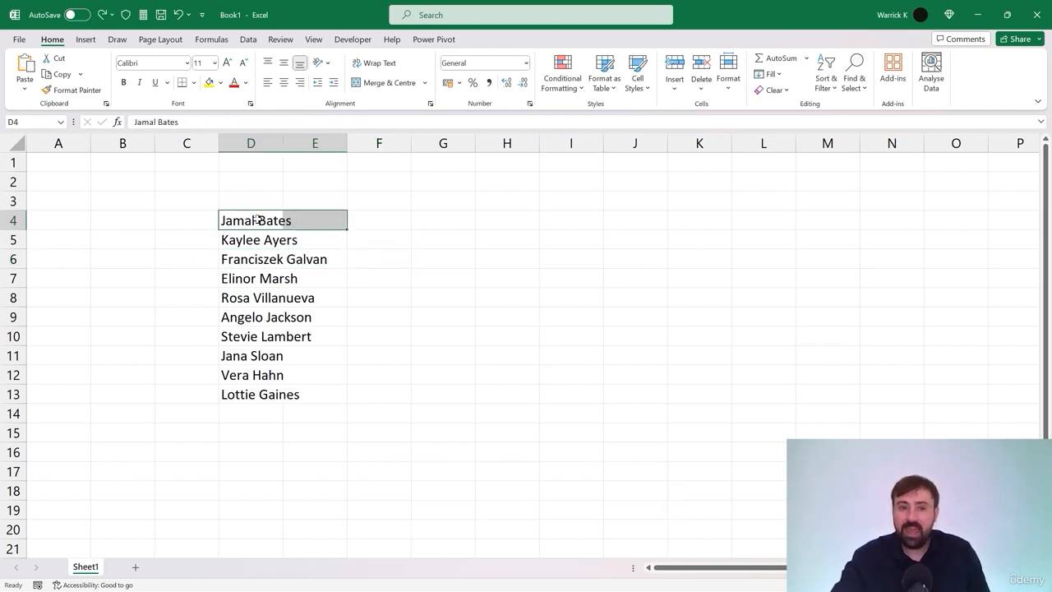
Step: Apply Merge Across to D4:E13 and check several of the merged name cells
left_click_drag(254, 219, 315, 397)
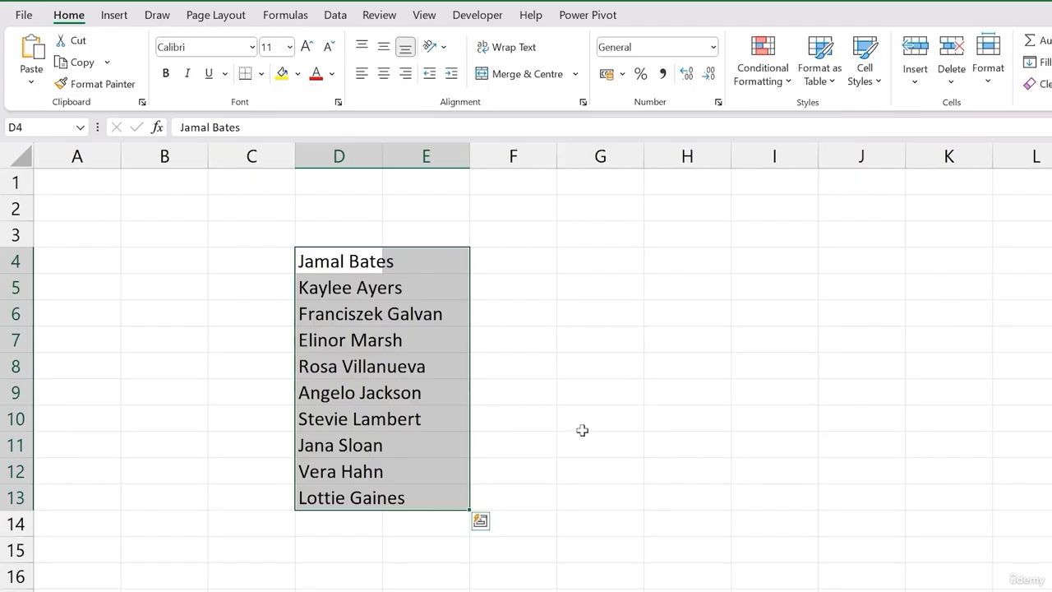
left_click(576, 75)
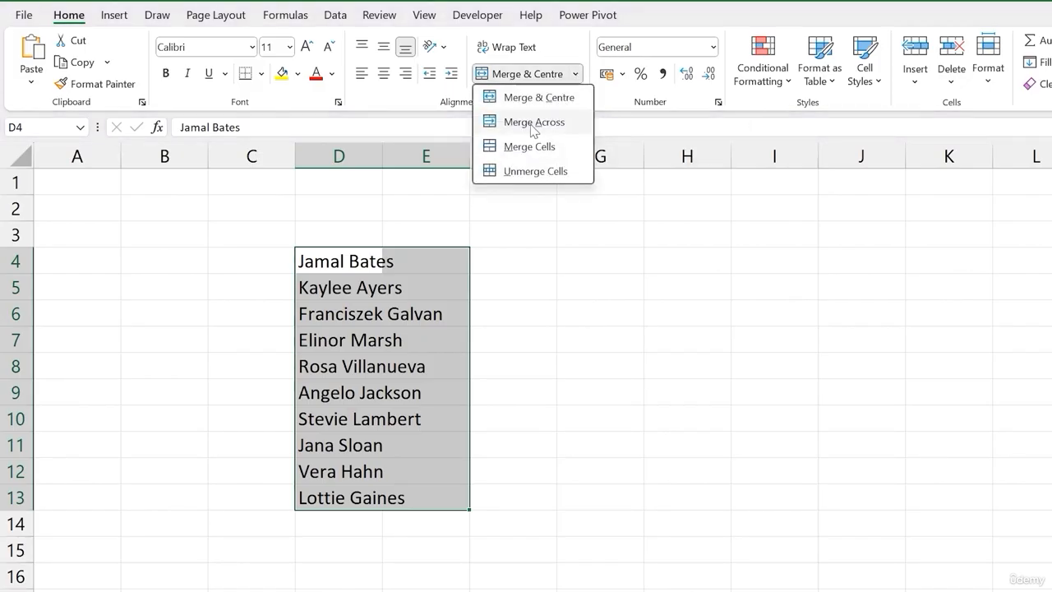
left_click(534, 124)
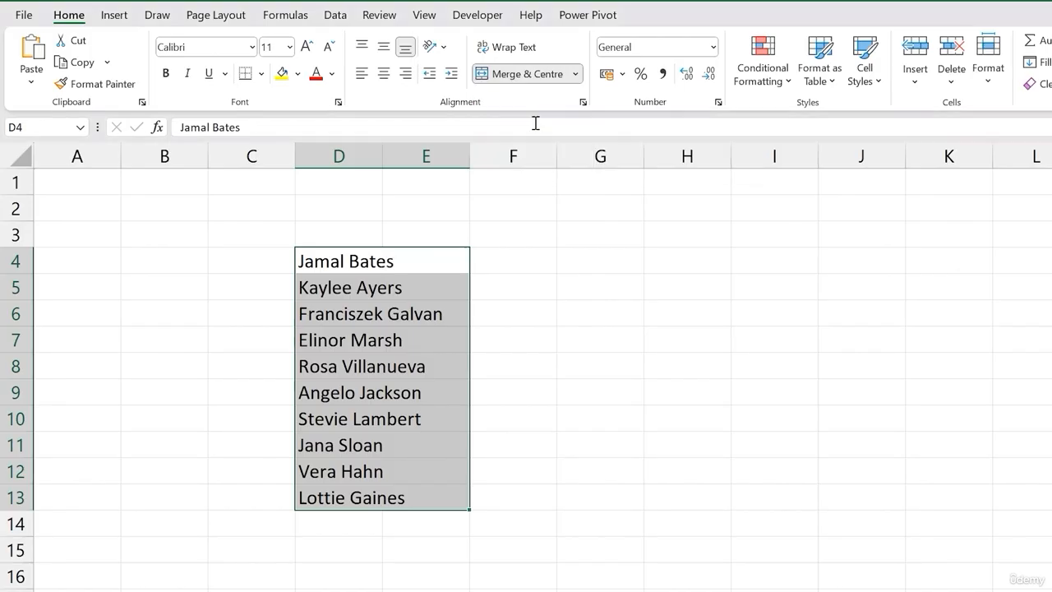
left_click(517, 385)
left_click(430, 265)
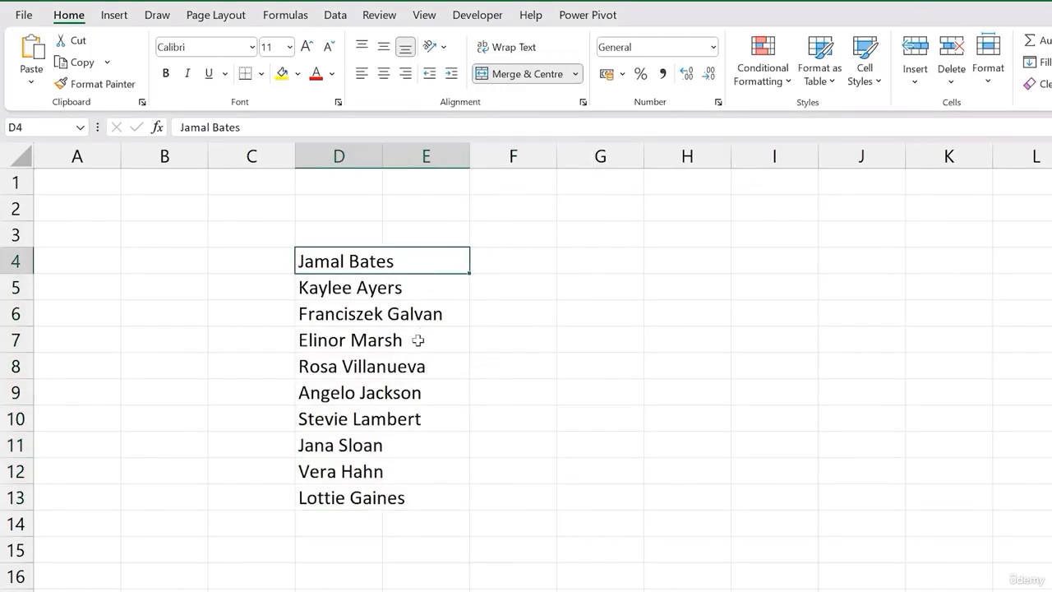
left_click(413, 293)
left_click(415, 313)
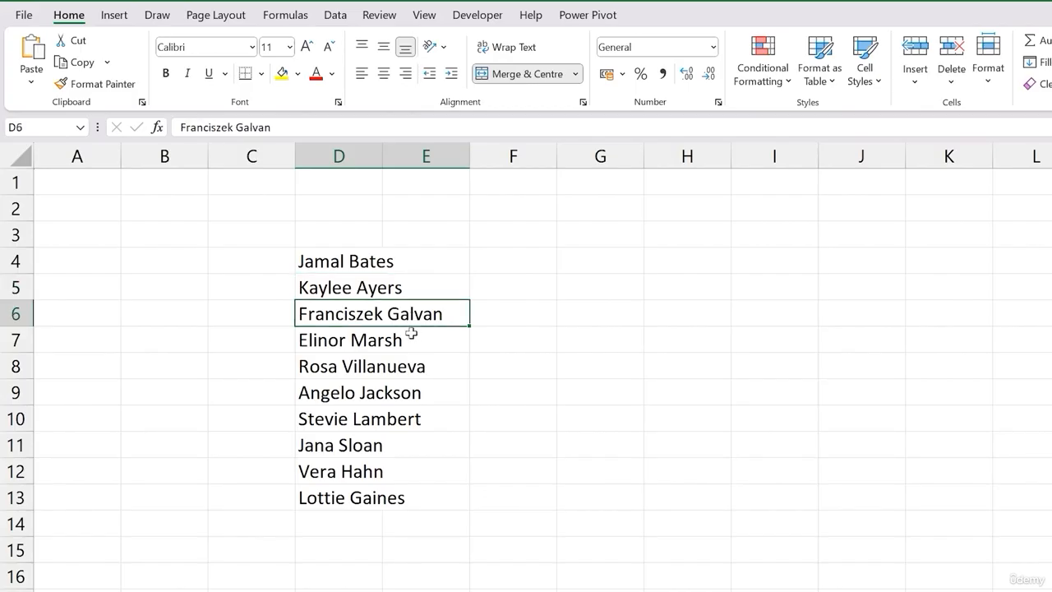
left_click(402, 341)
left_click(401, 367)
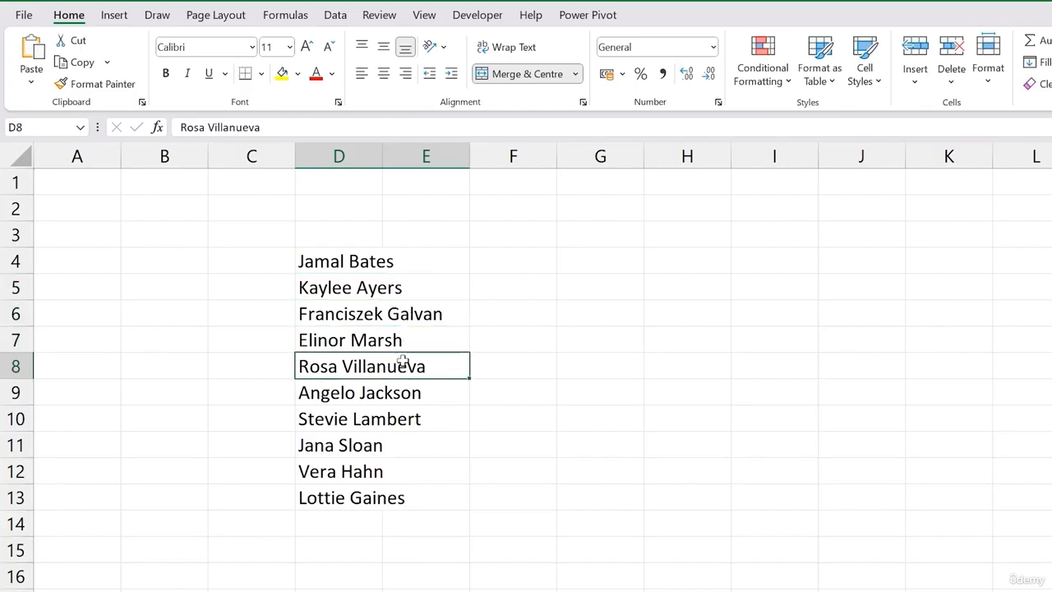
Step: Centre the names horizontally in the merged cells D4:E13
left_click(403, 268)
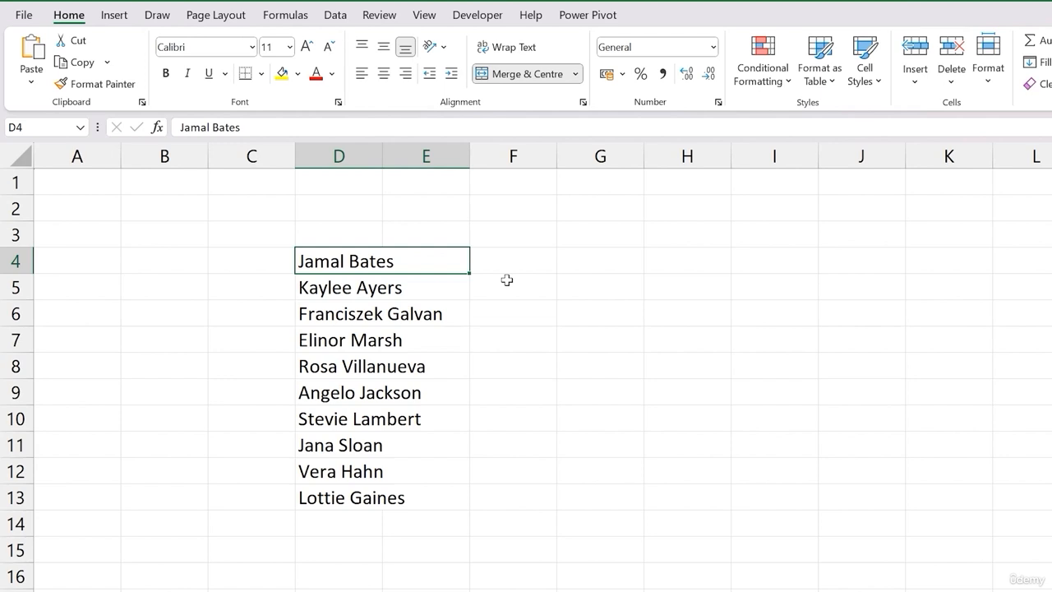
left_click_drag(403, 367, 406, 497)
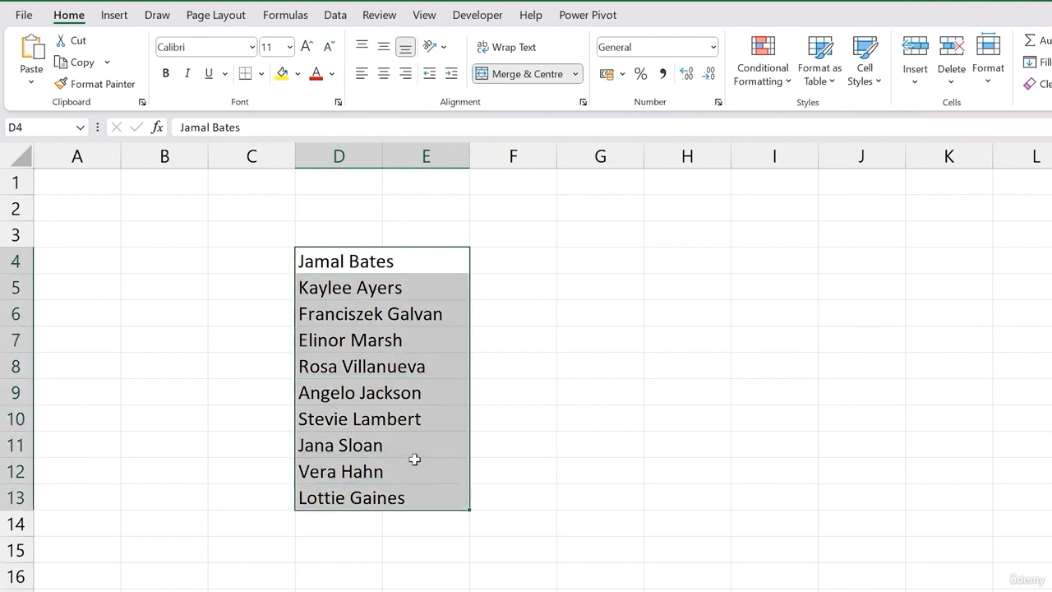
left_click(384, 74)
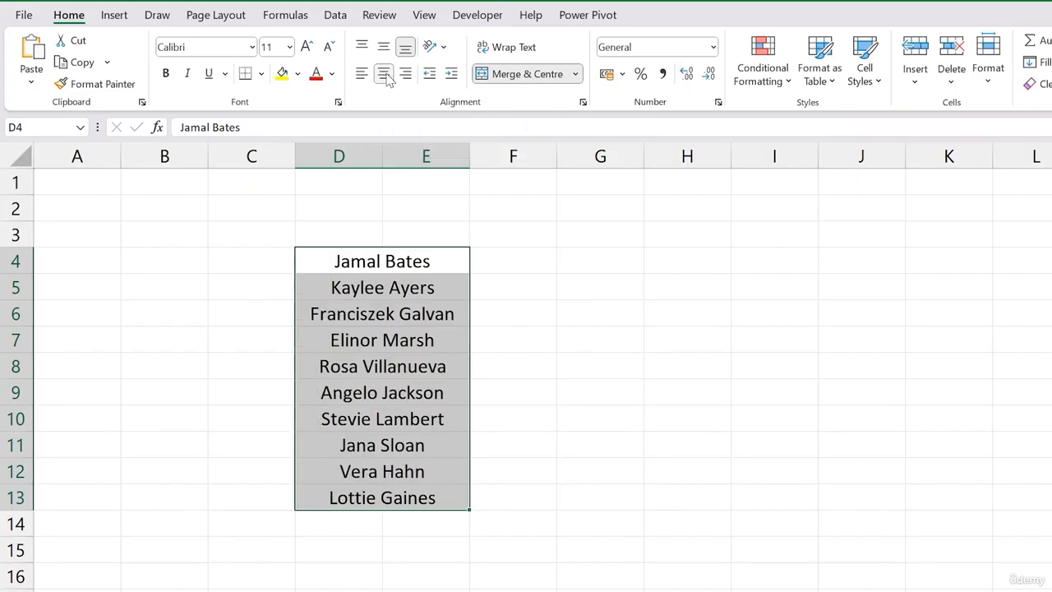
left_click(603, 351)
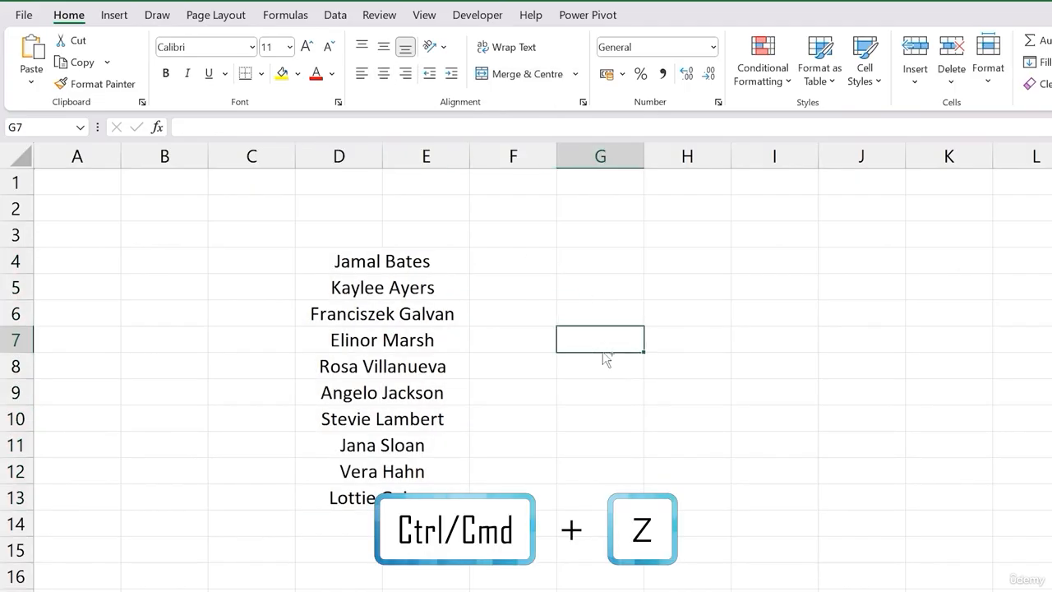
Step: Undo the centring of the names and paste a copy of D4:E13 directly below, starting at D14
key("ctrl+z")
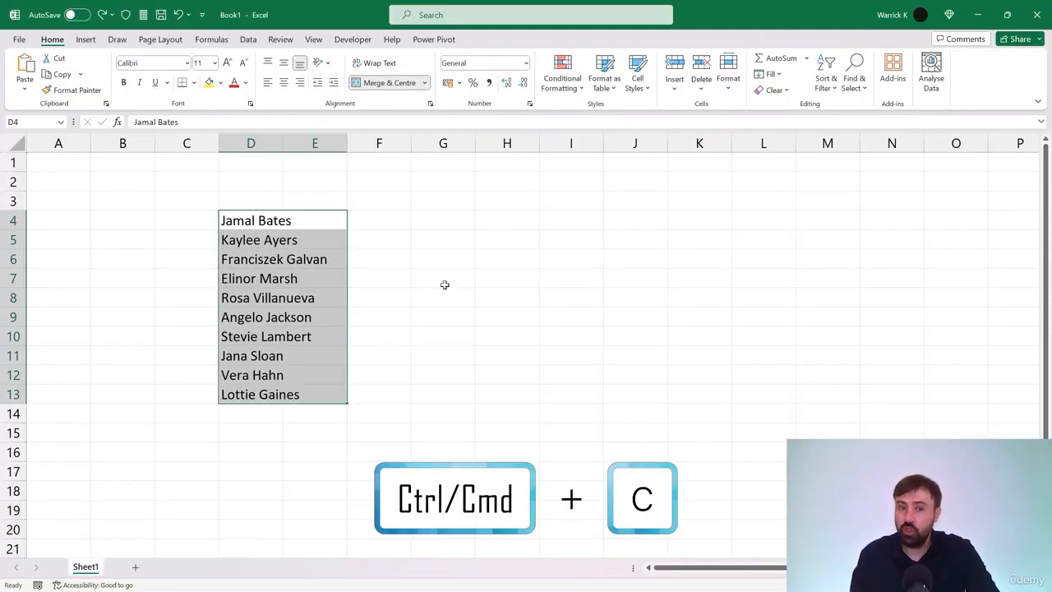
key("ctrl+c")
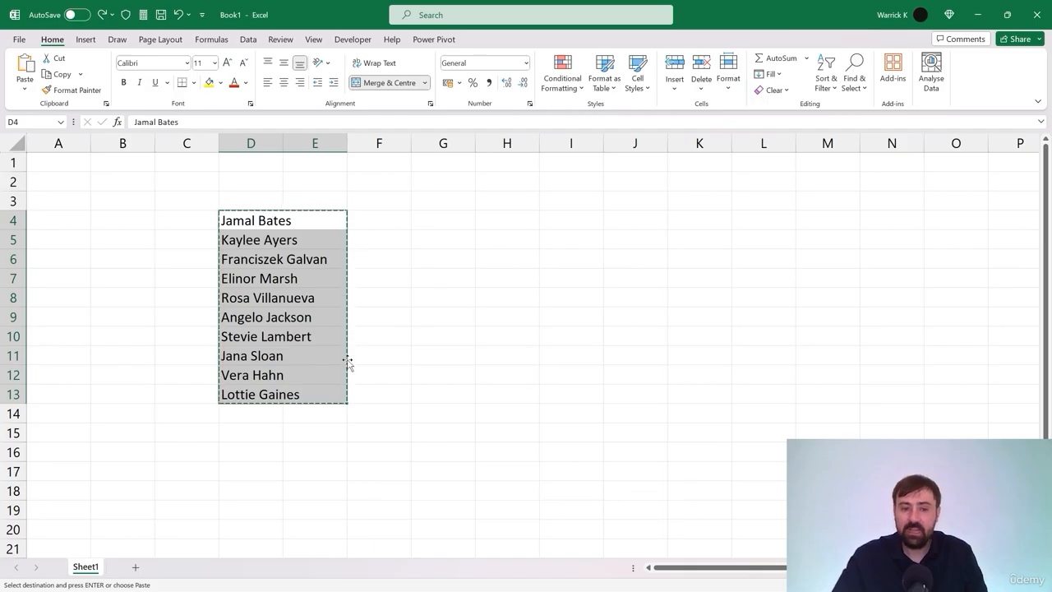
left_click(252, 414)
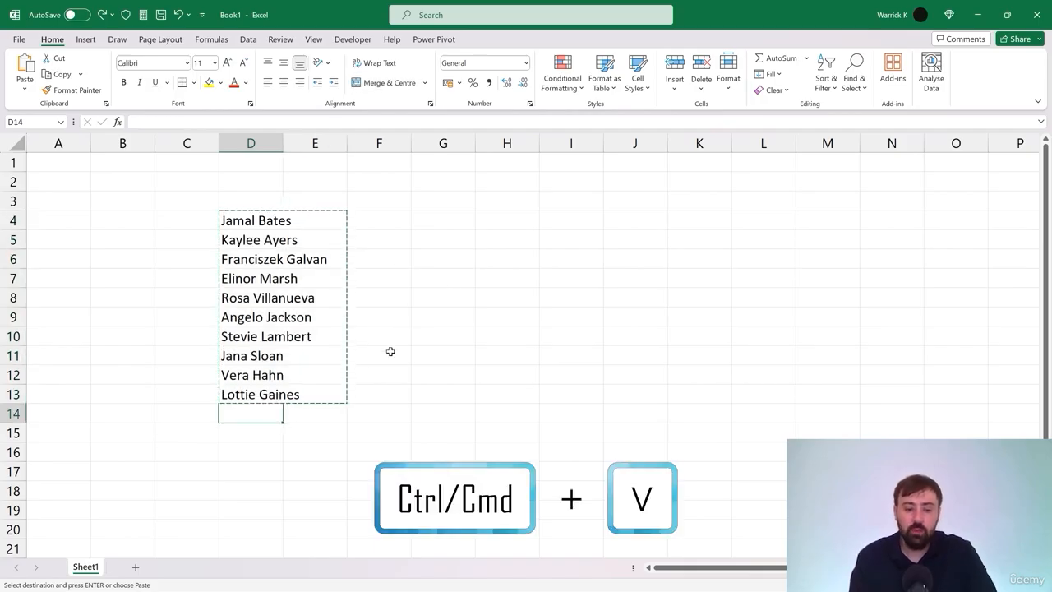
key("ctrl+v")
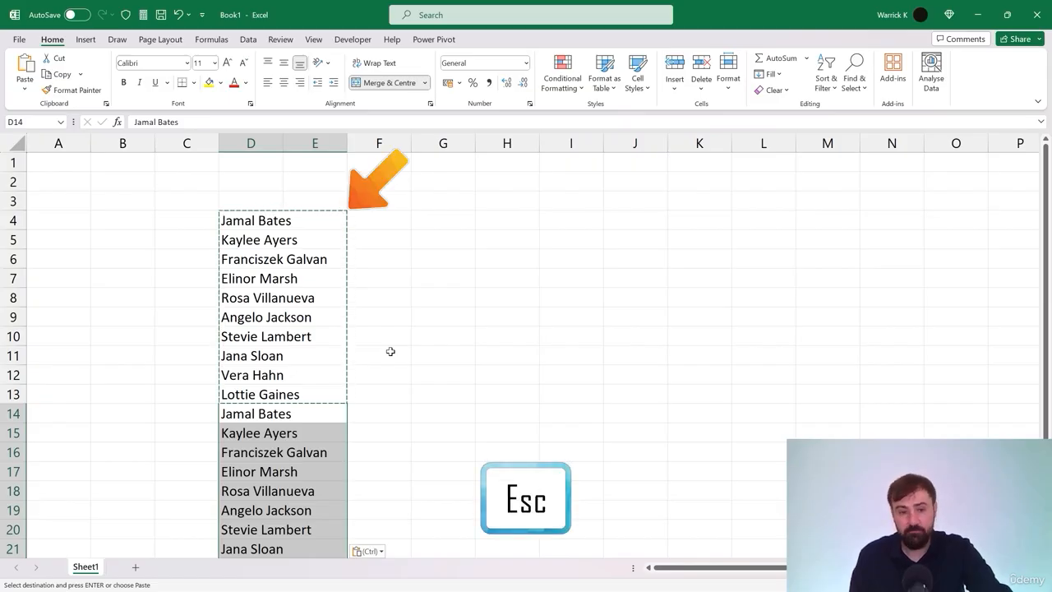
key("Escape")
left_click(397, 282)
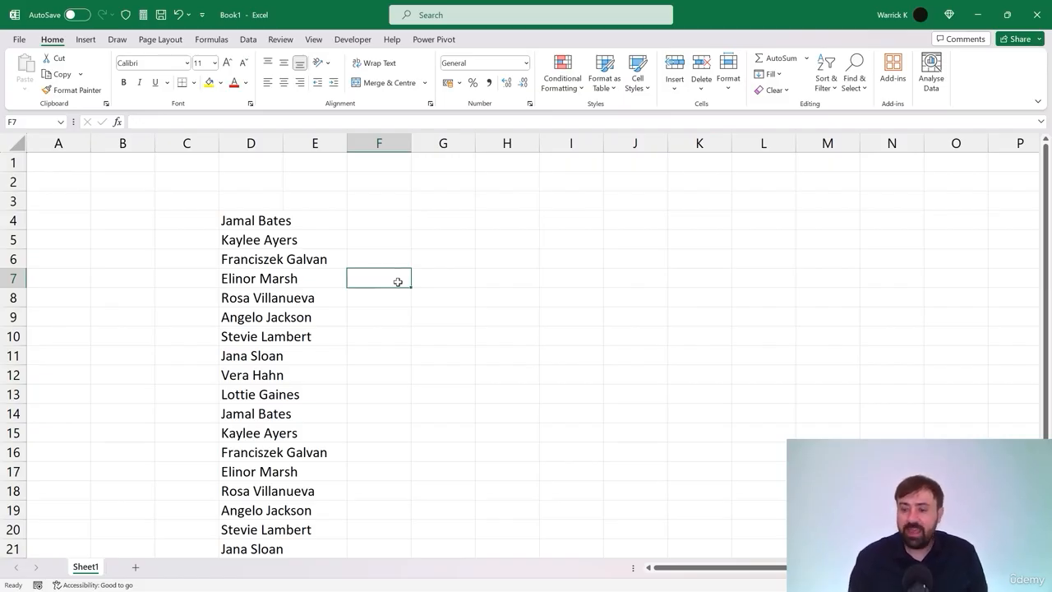
left_click(254, 240)
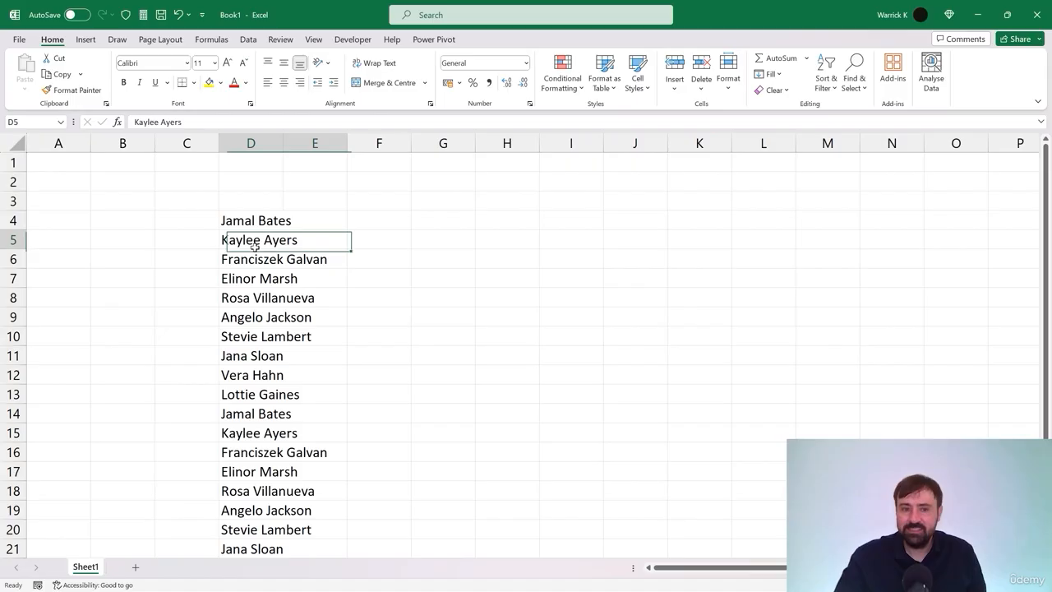
left_click(261, 358)
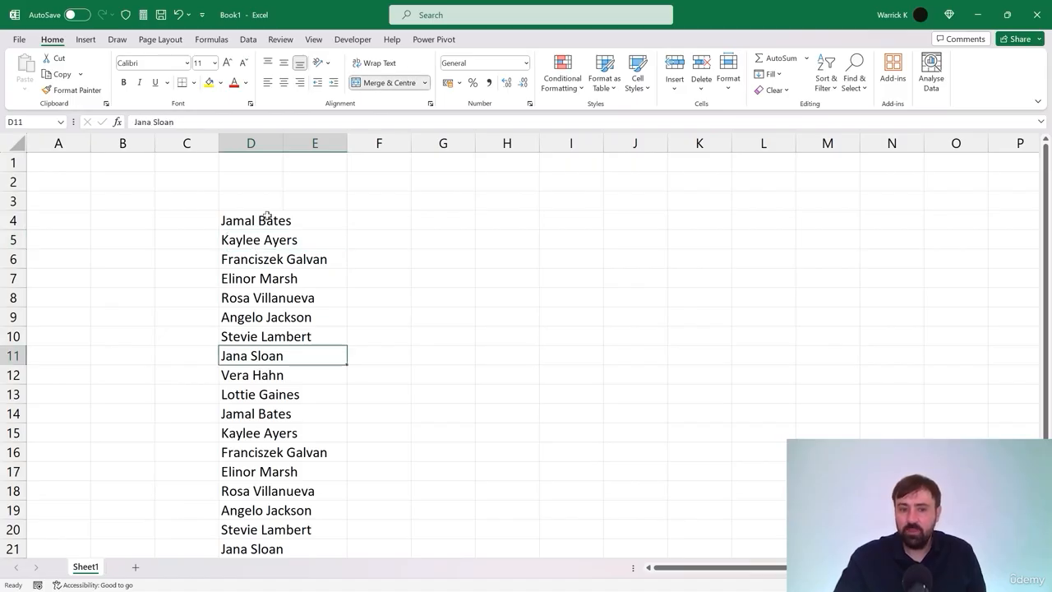
left_click(439, 278)
left_click(285, 322)
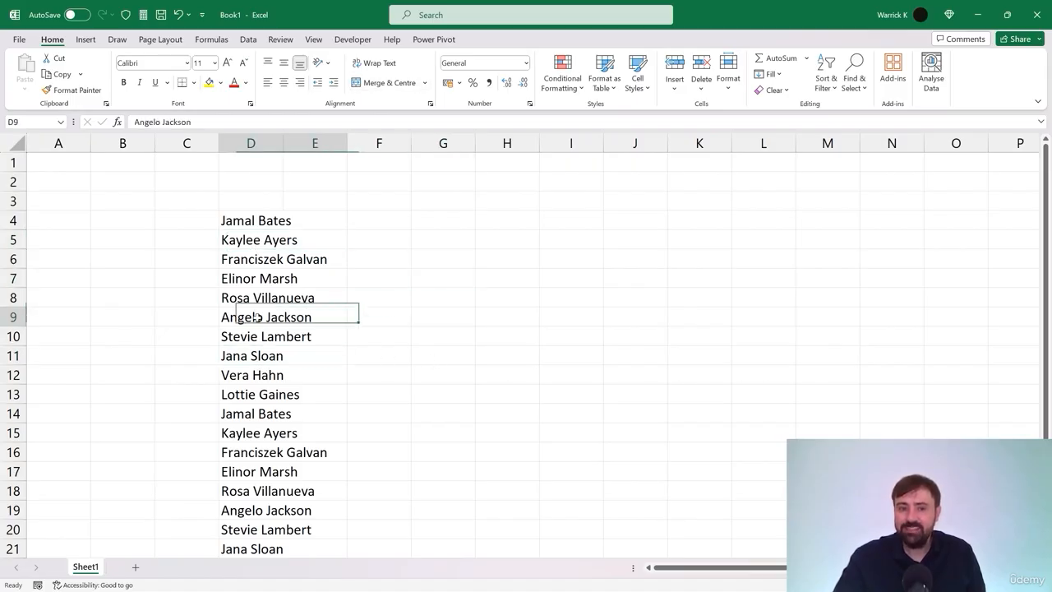
left_click(381, 335)
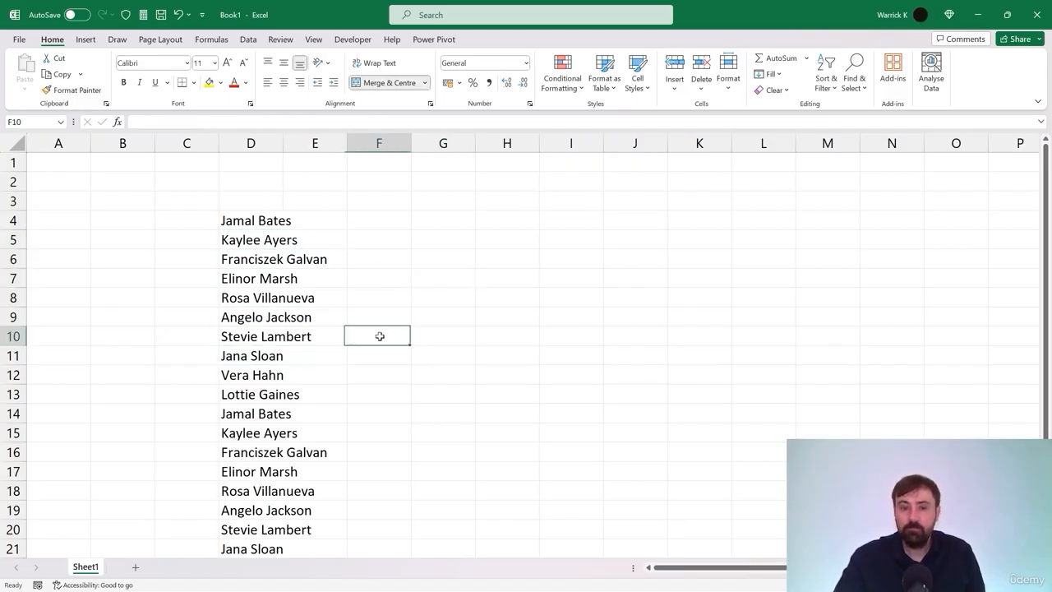
Step: Search the sheet for the surname in D7 with Find and step repeatedly through its matches
left_click(863, 92)
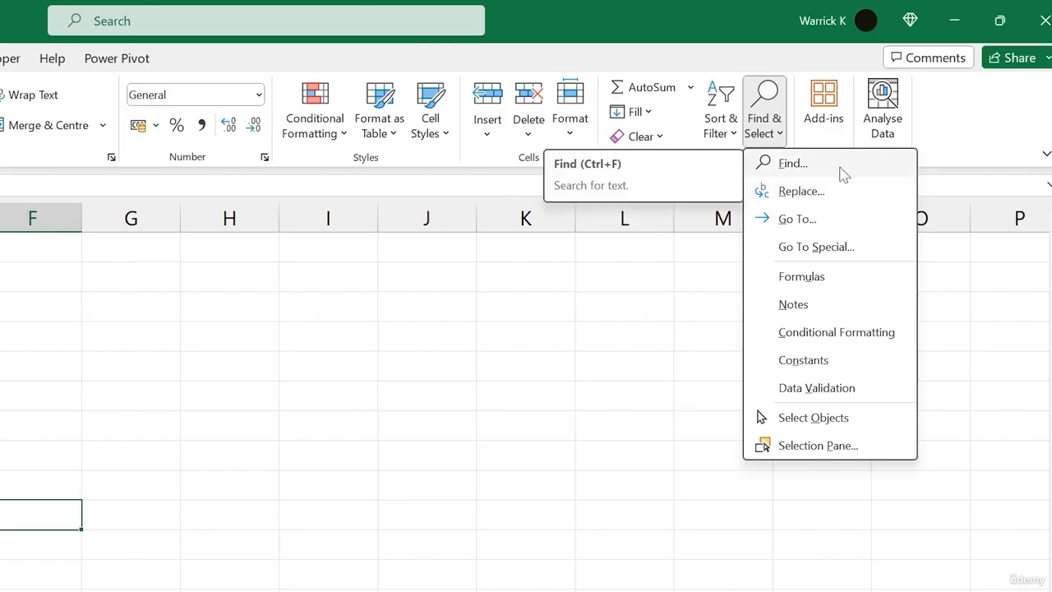
left_click(844, 173)
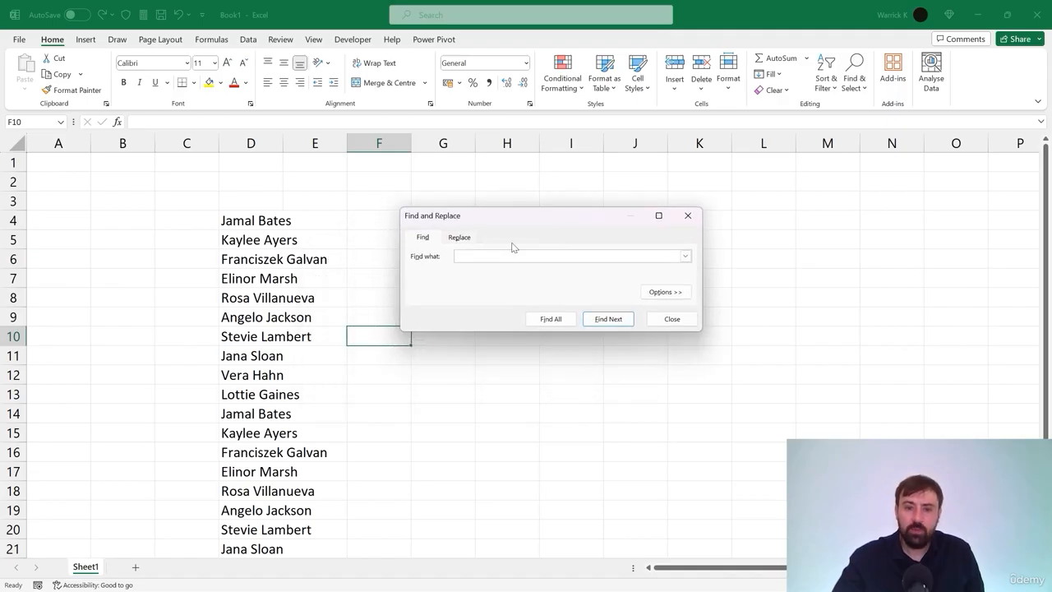
left_click(456, 238)
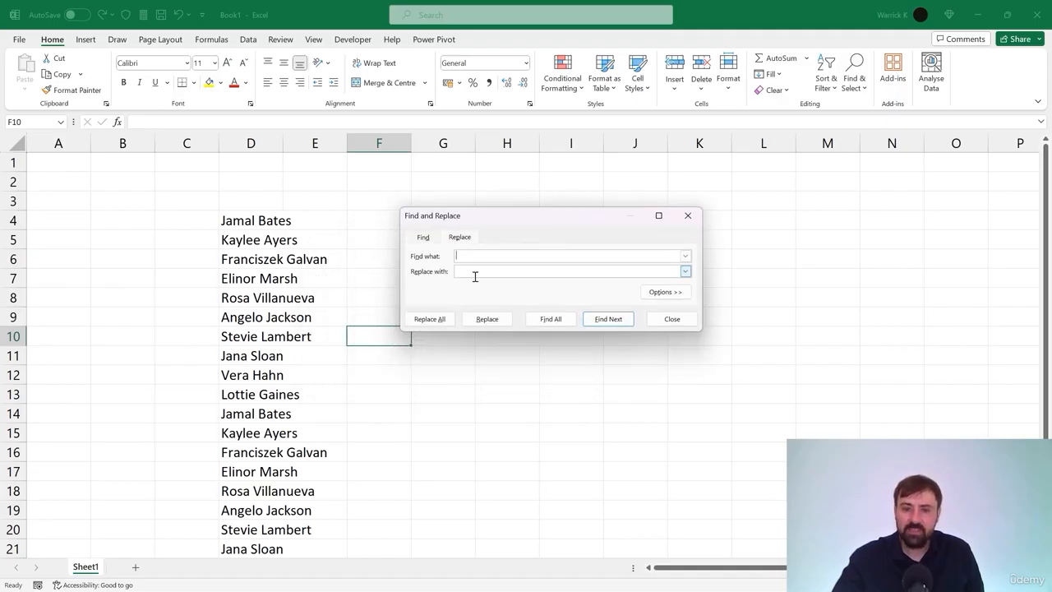
left_click(423, 238)
left_click_drag(537, 219, 600, 240)
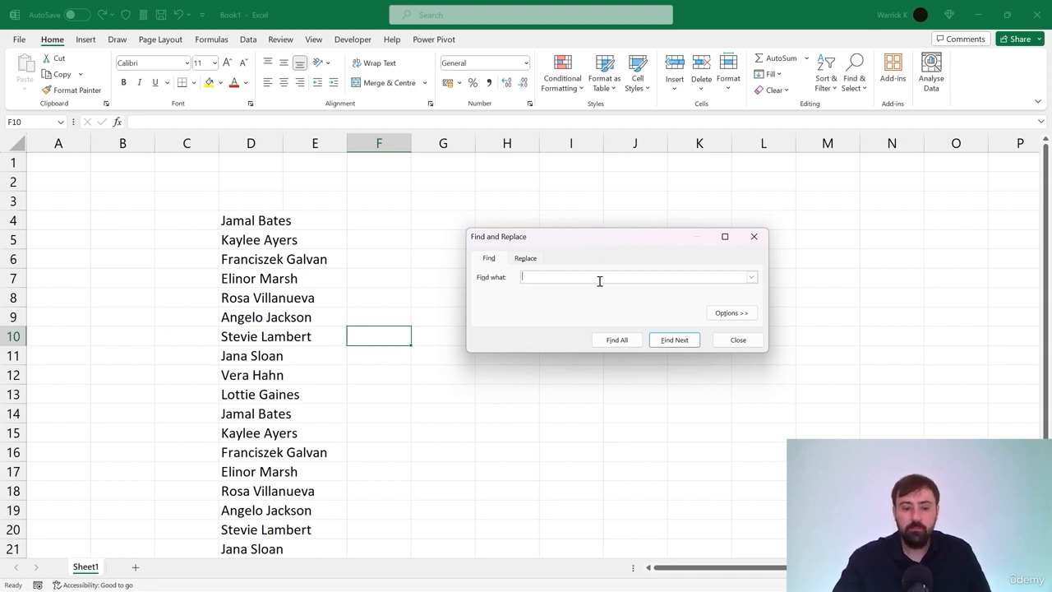
type("Marsh")
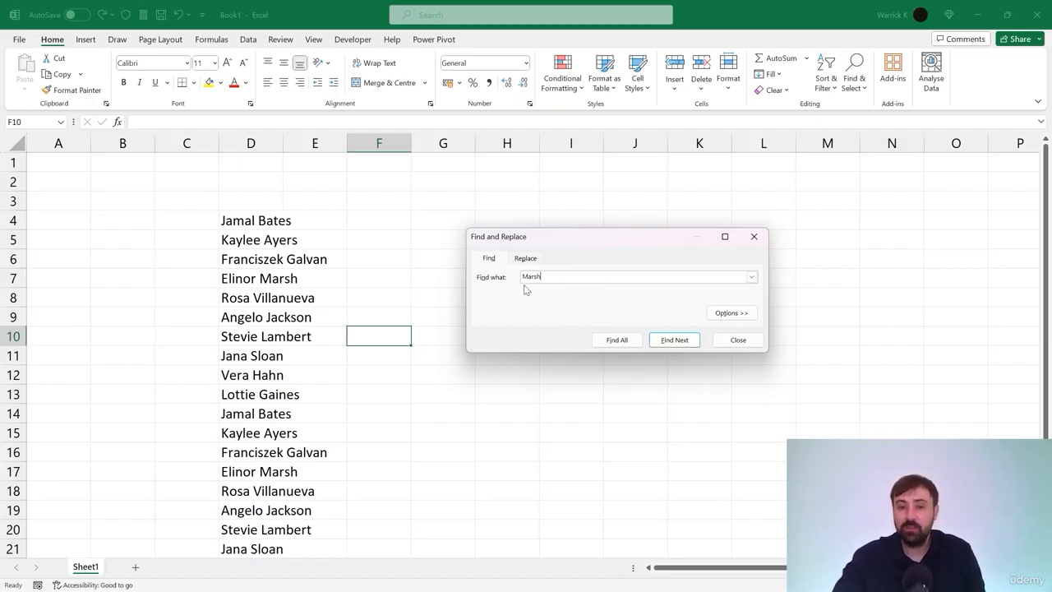
left_click(677, 342)
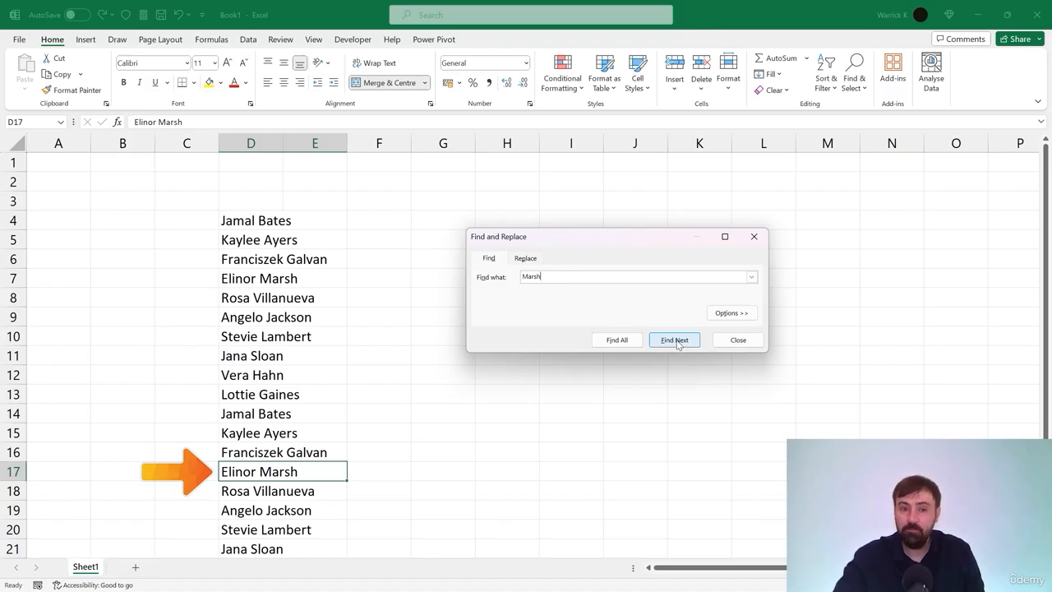
left_click(677, 342)
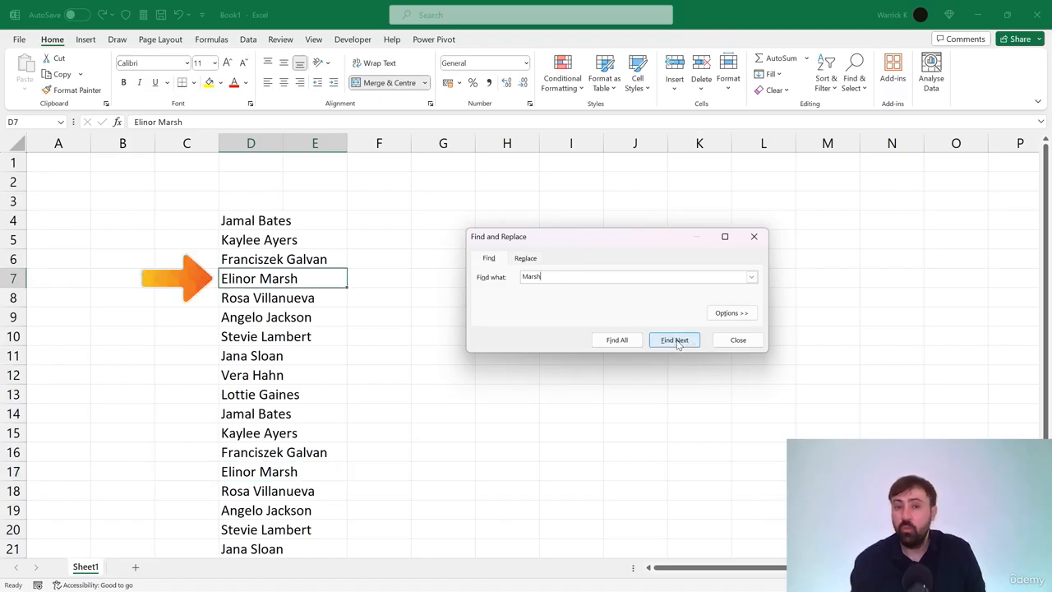
left_click(677, 342)
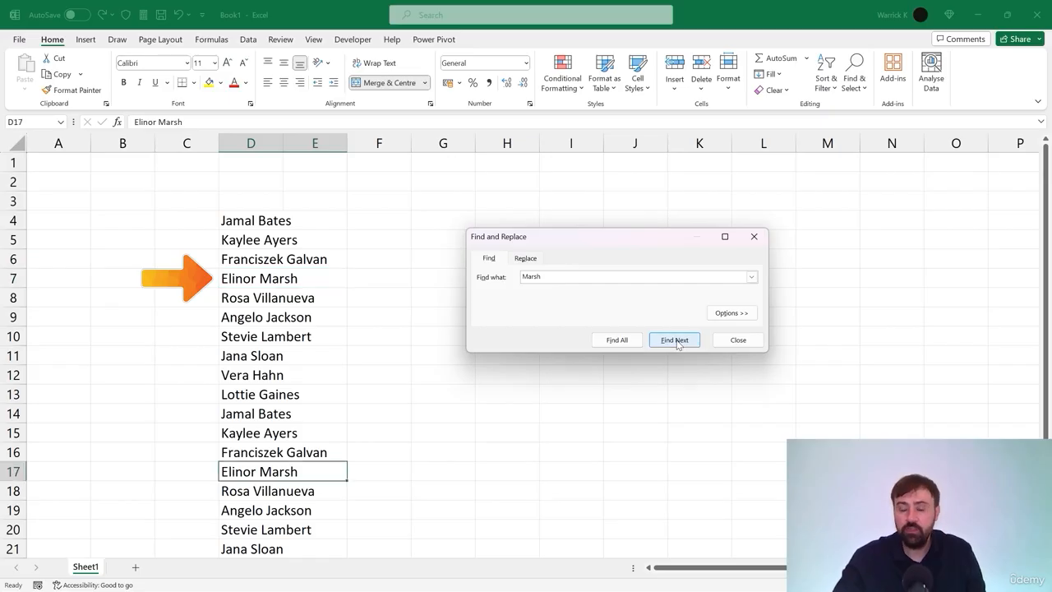
left_click(675, 340)
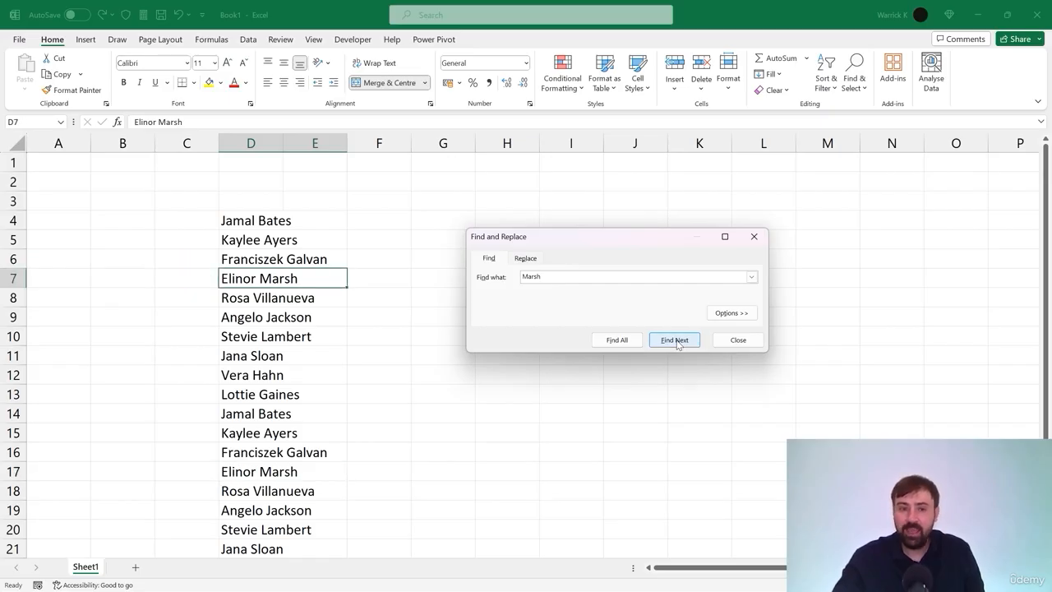
left_click(677, 341)
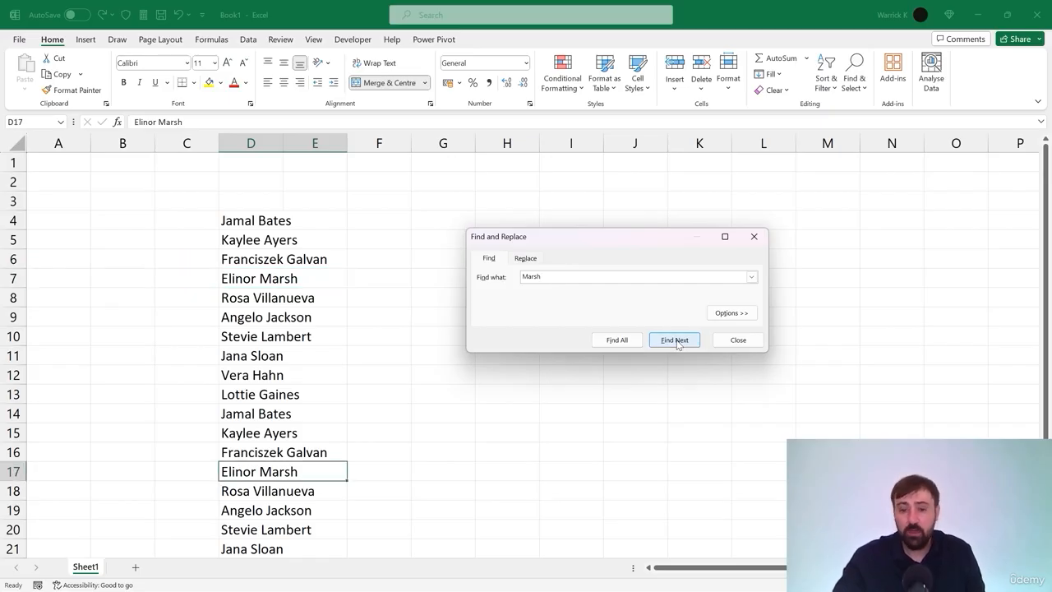
Step: List all matches for the surname, enlarge the results list and jump between the entries for D7 and D17
left_click(617, 340)
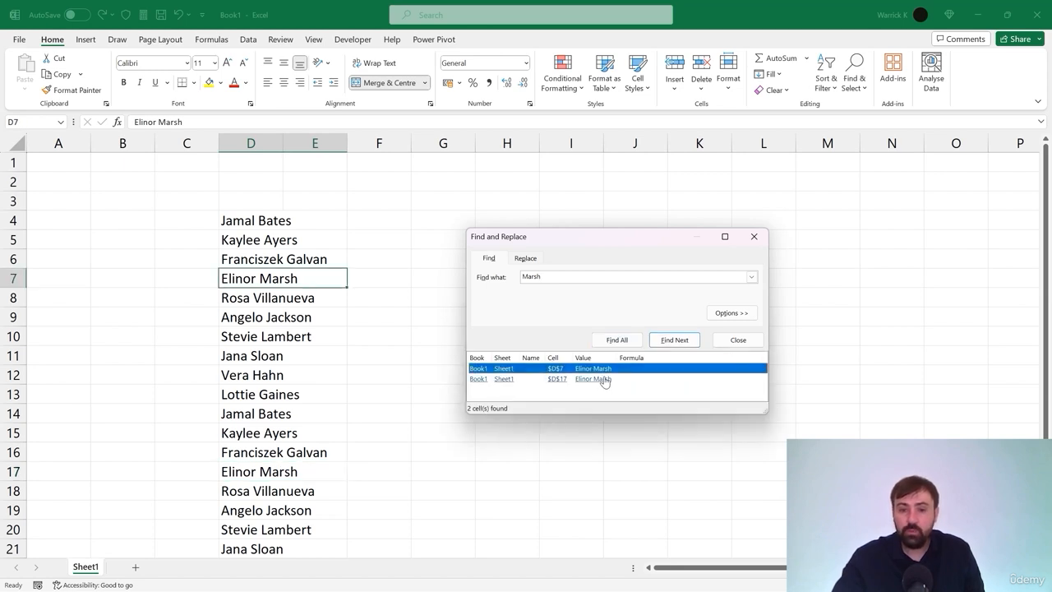
left_click_drag(766, 410, 809, 451)
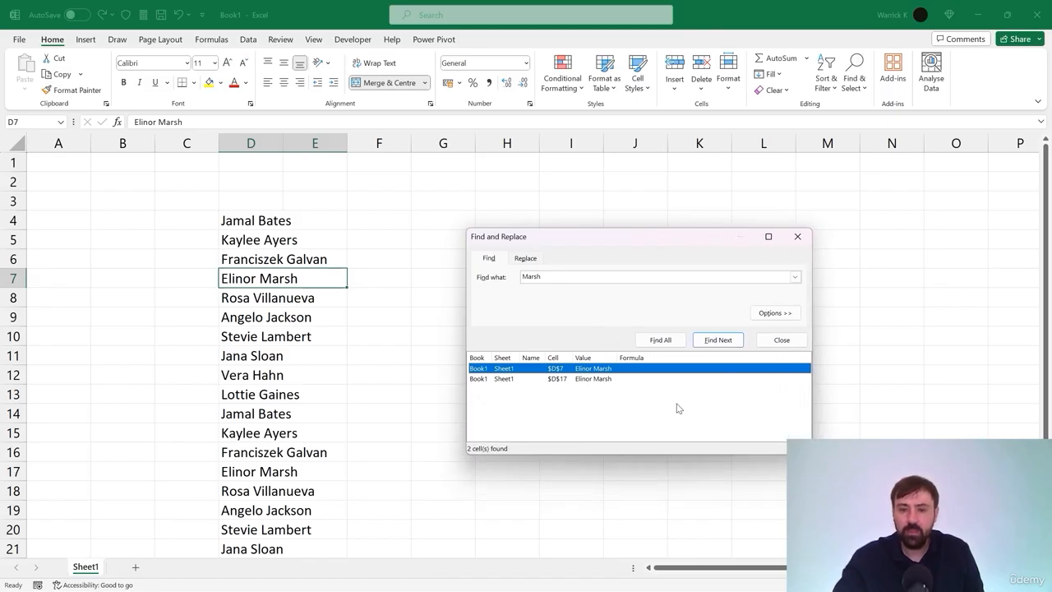
left_click(597, 380)
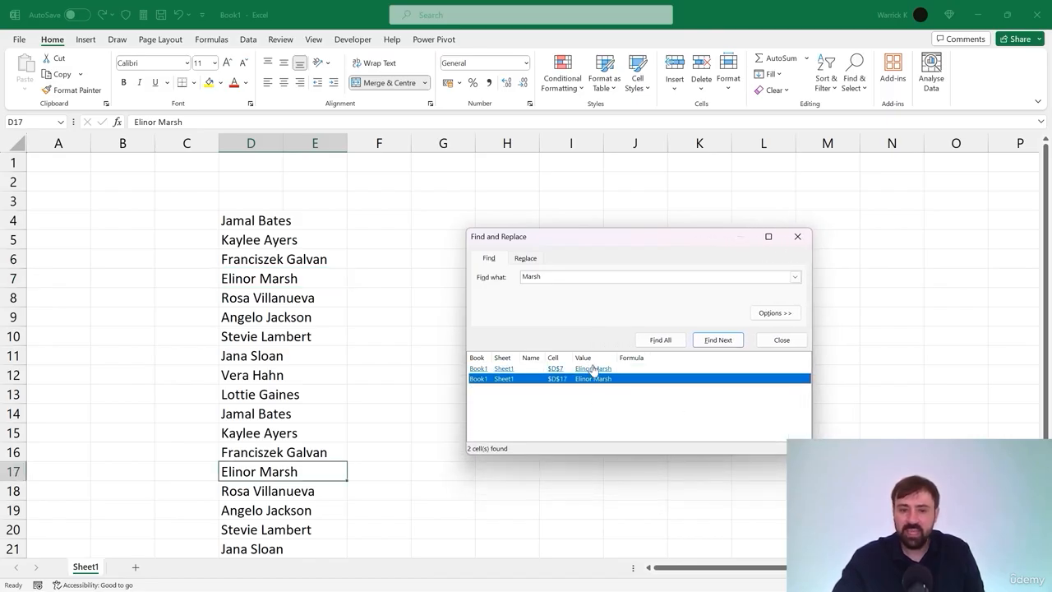
left_click(596, 368)
left_click(587, 380)
left_click(591, 370)
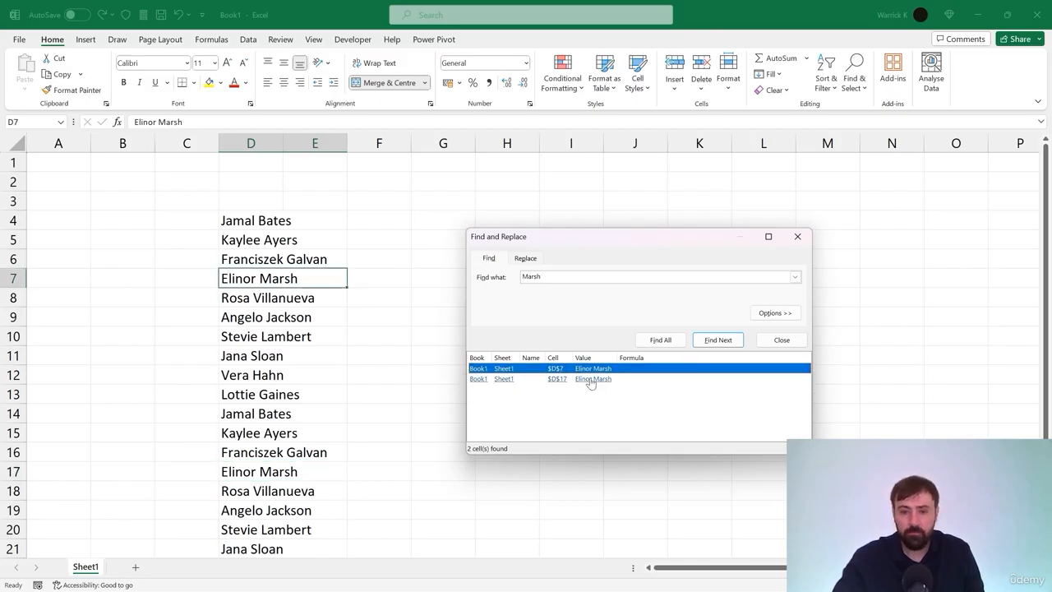
left_click(589, 380)
left_click(589, 376)
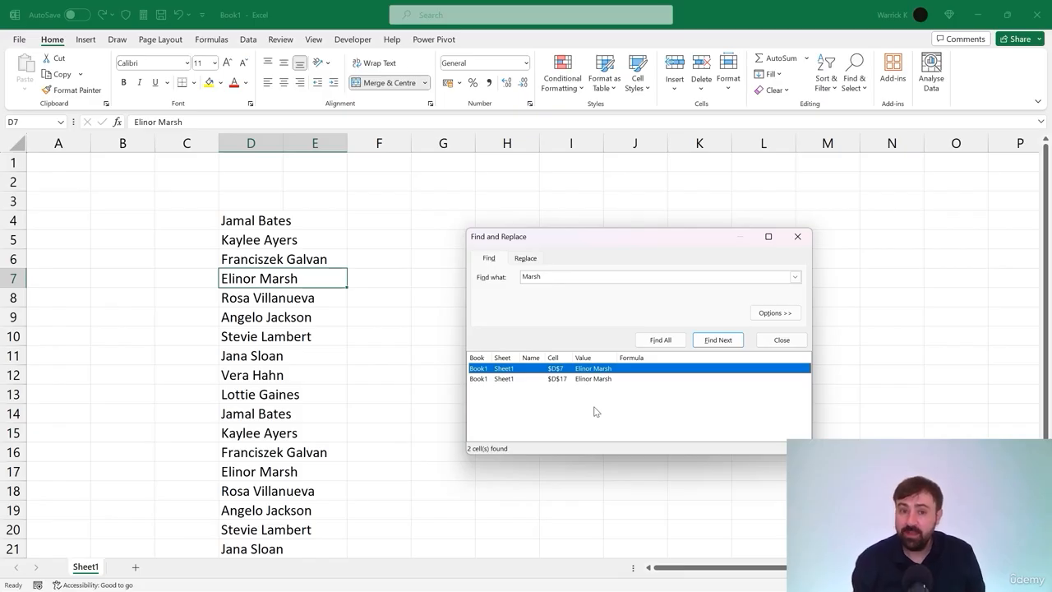
Step: Replace all occurrences of the searched surname with a different surname, close Find and Replace, and check D17
left_click(527, 259)
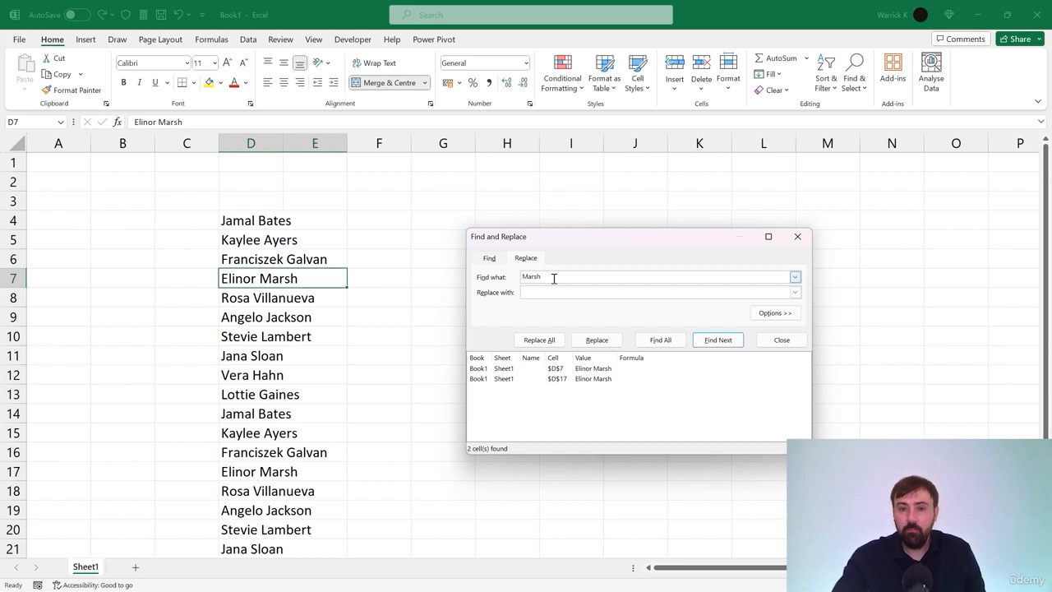
left_click(491, 259)
left_click(526, 259)
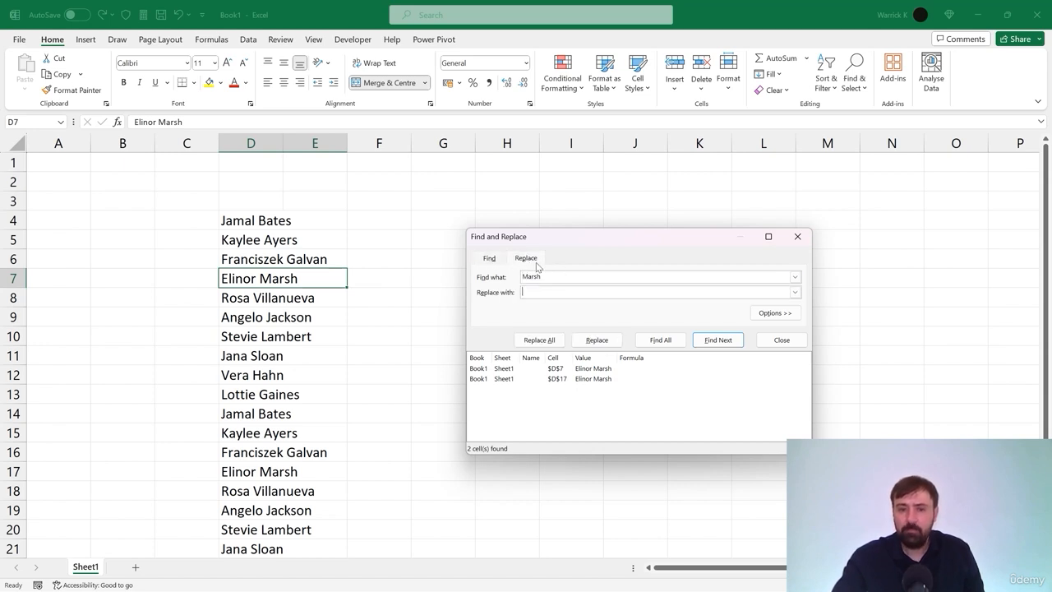
left_click(551, 290)
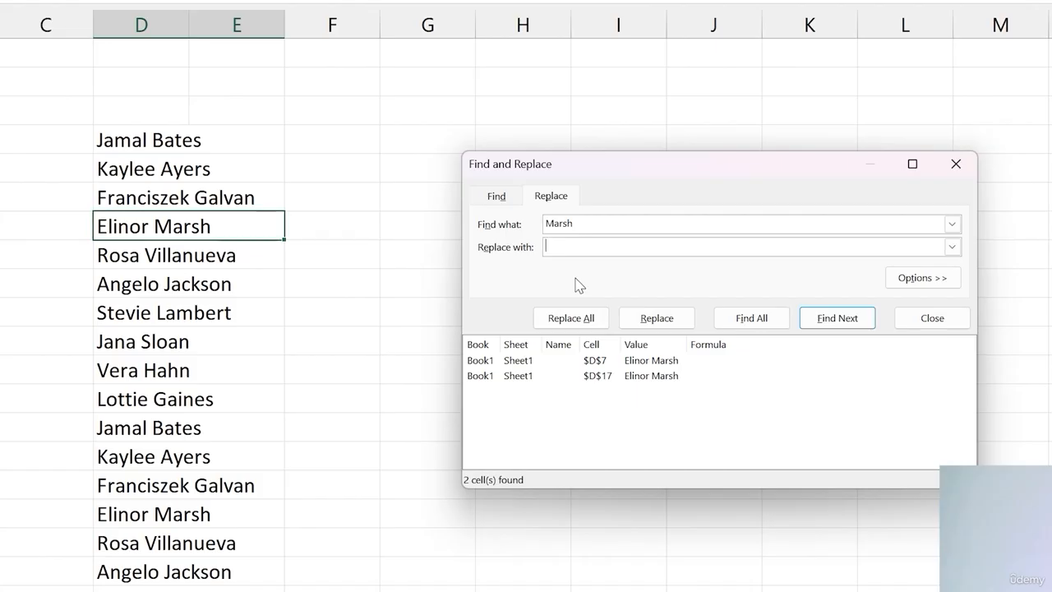
type("Klimaytys")
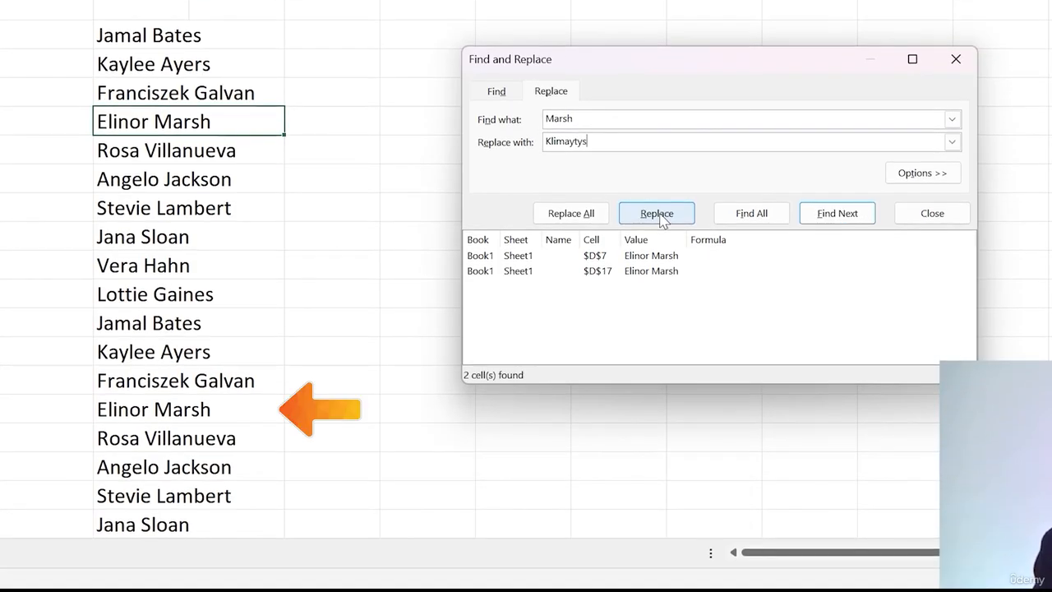
left_click(580, 217)
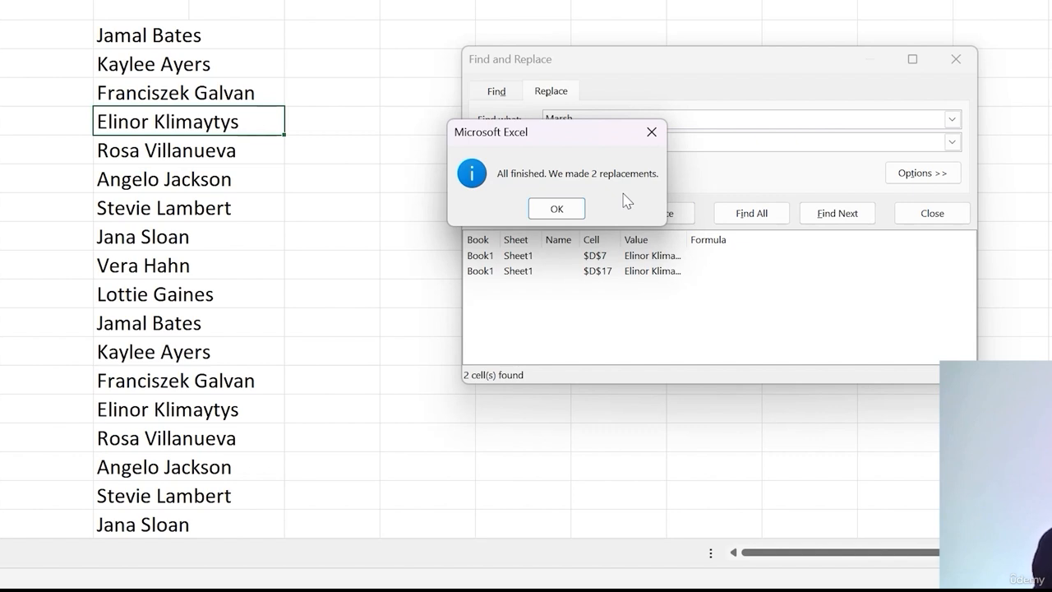
left_click(558, 213)
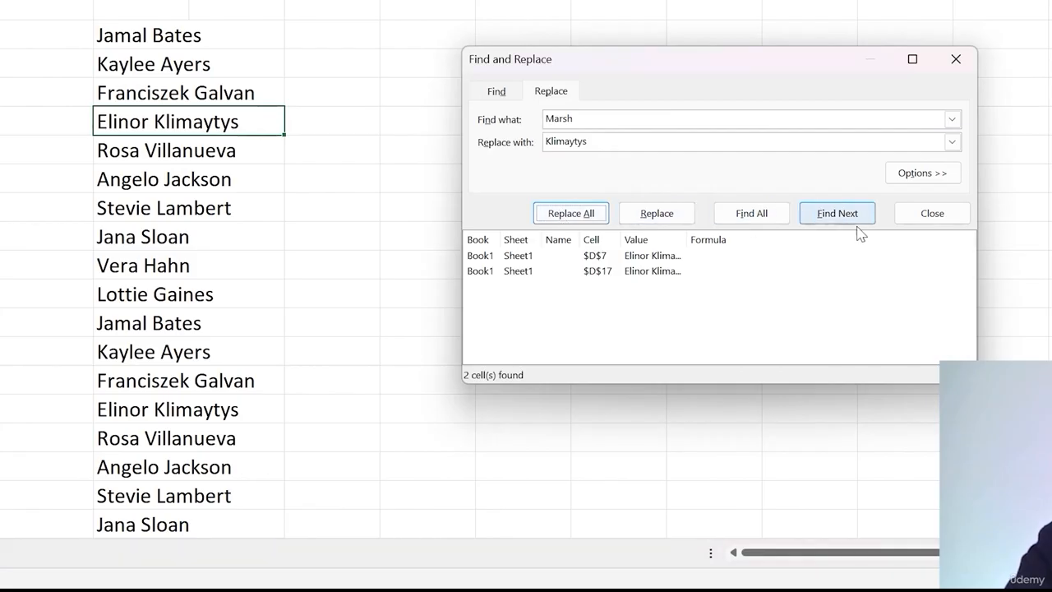
left_click(924, 222)
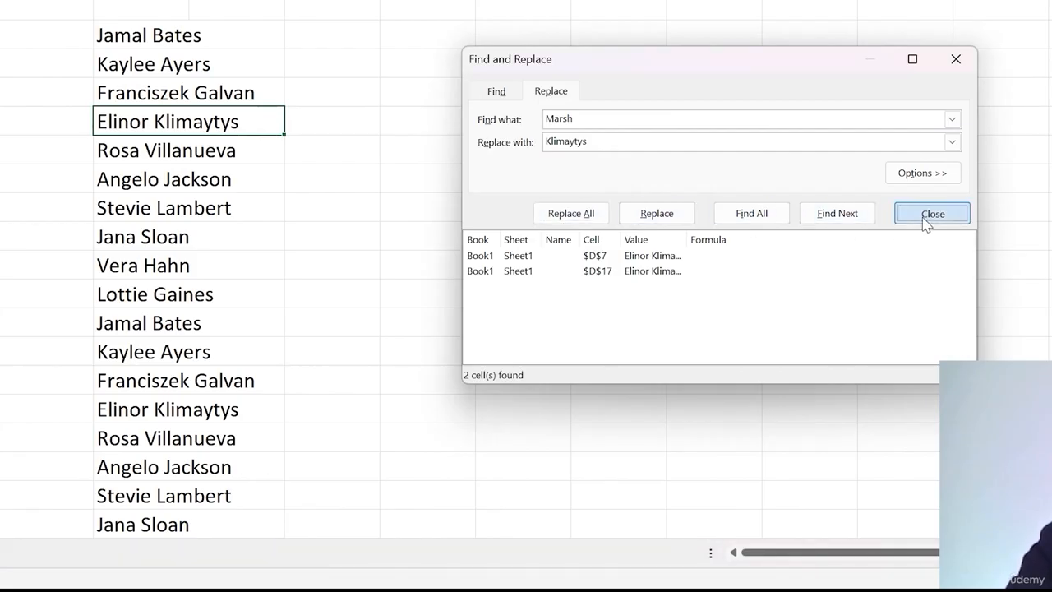
left_click(501, 143)
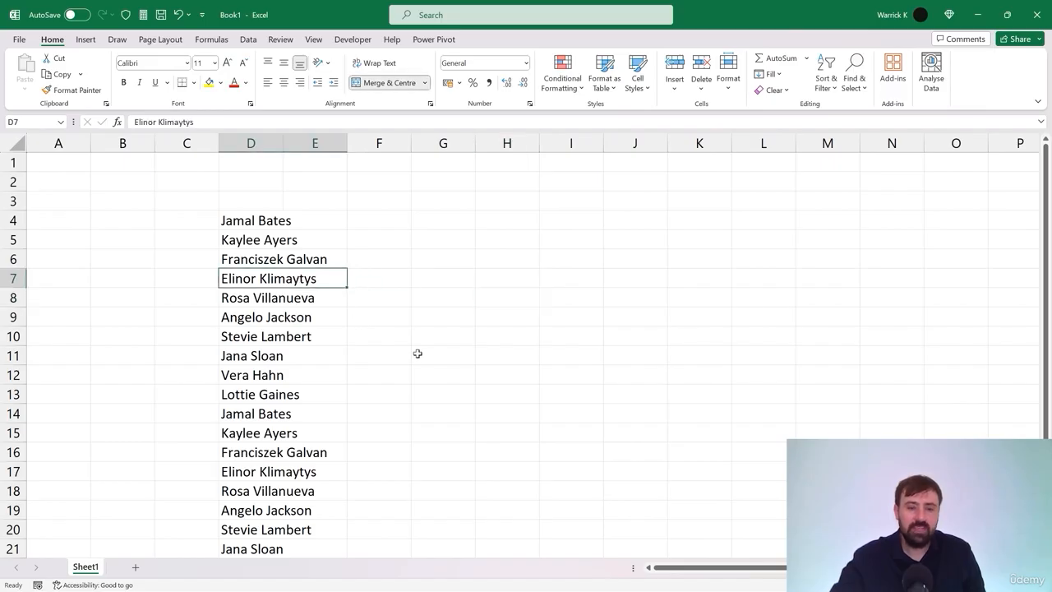
left_click(319, 475)
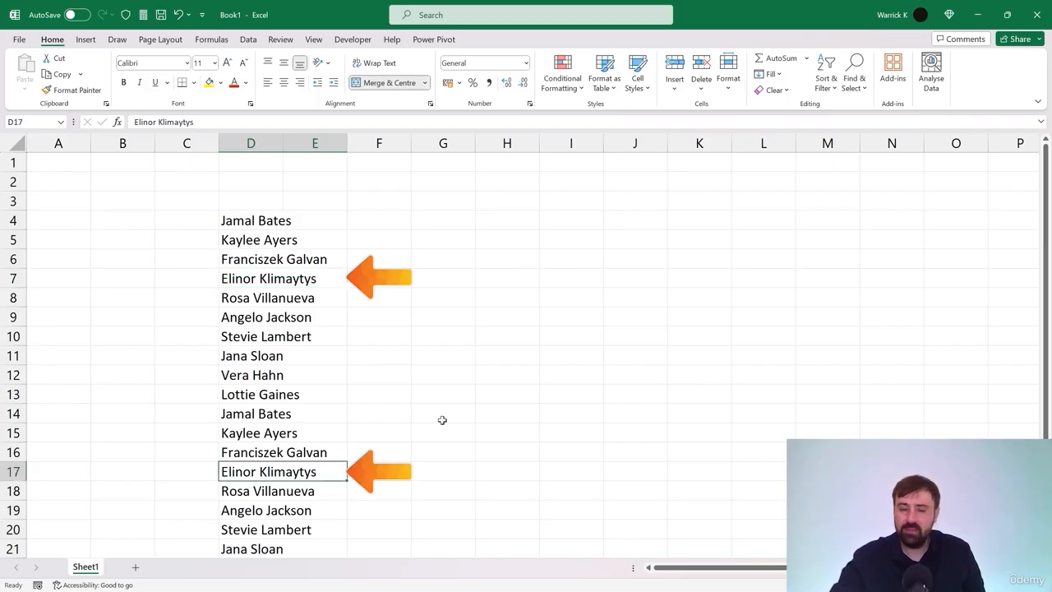
Step: Format the whole list of names in D4:E23 as bold, italic and underlined
left_click(302, 222)
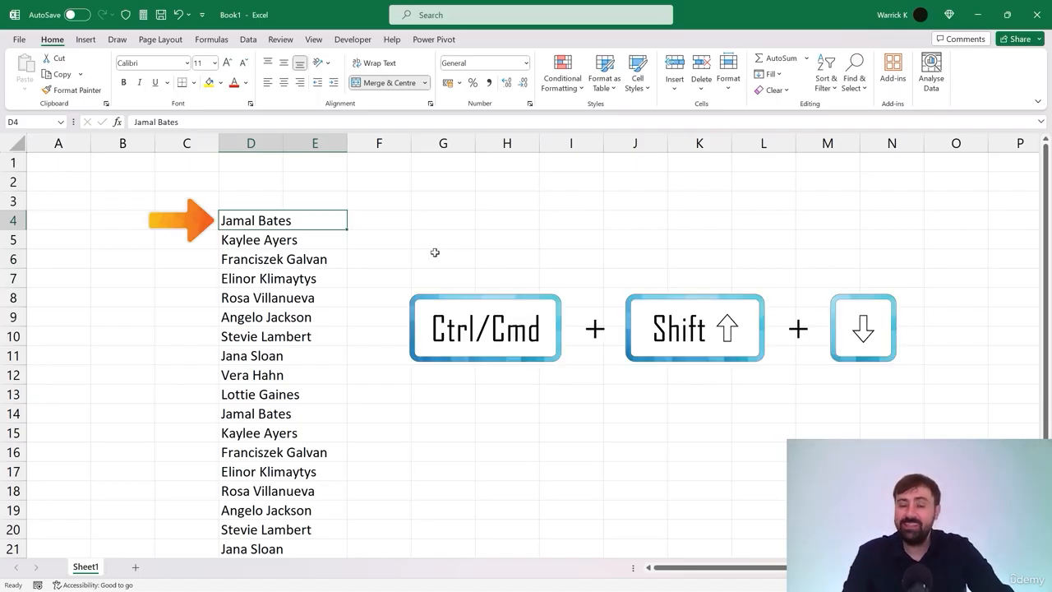
key("ctrl+shift+Down")
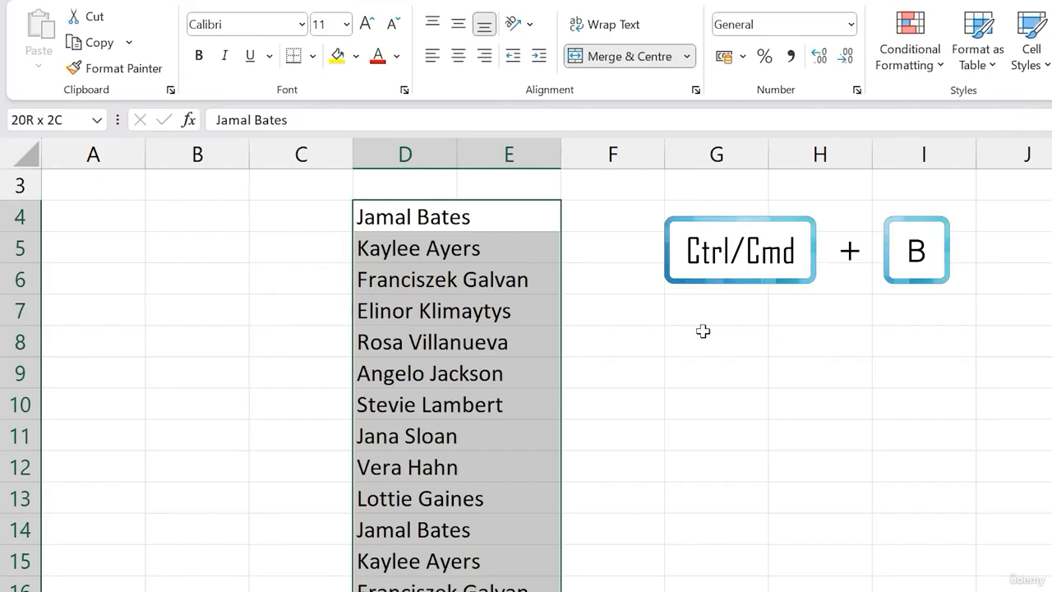
key("ctrl+b")
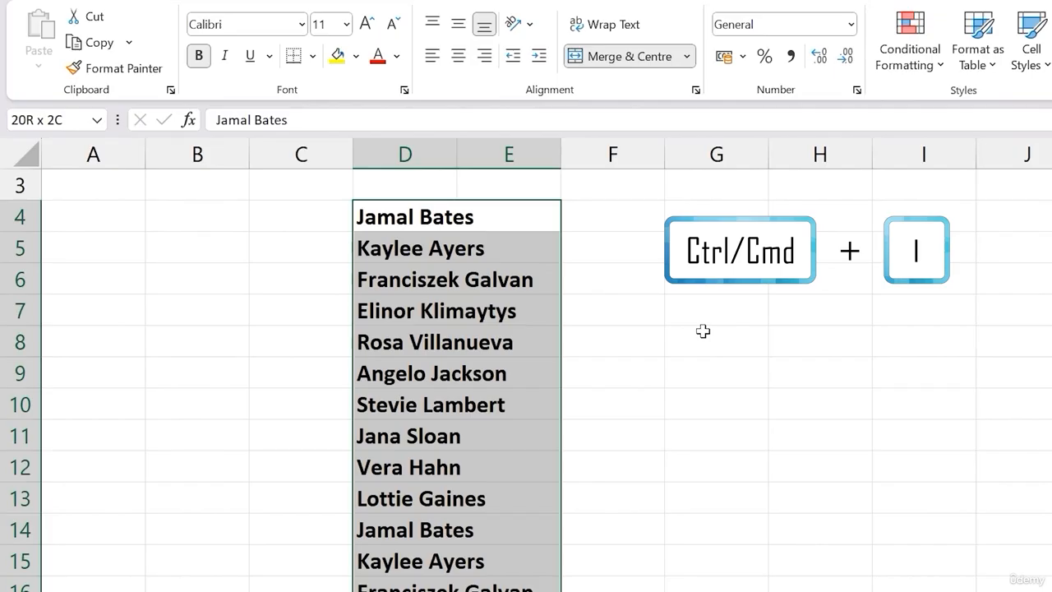
key("ctrl+i")
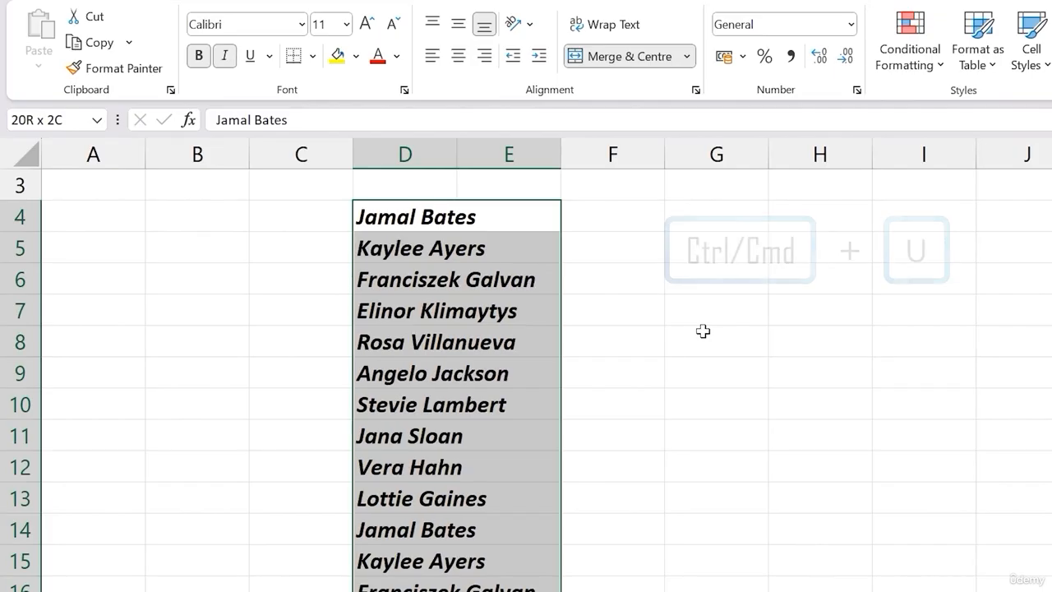
key("ctrl+u")
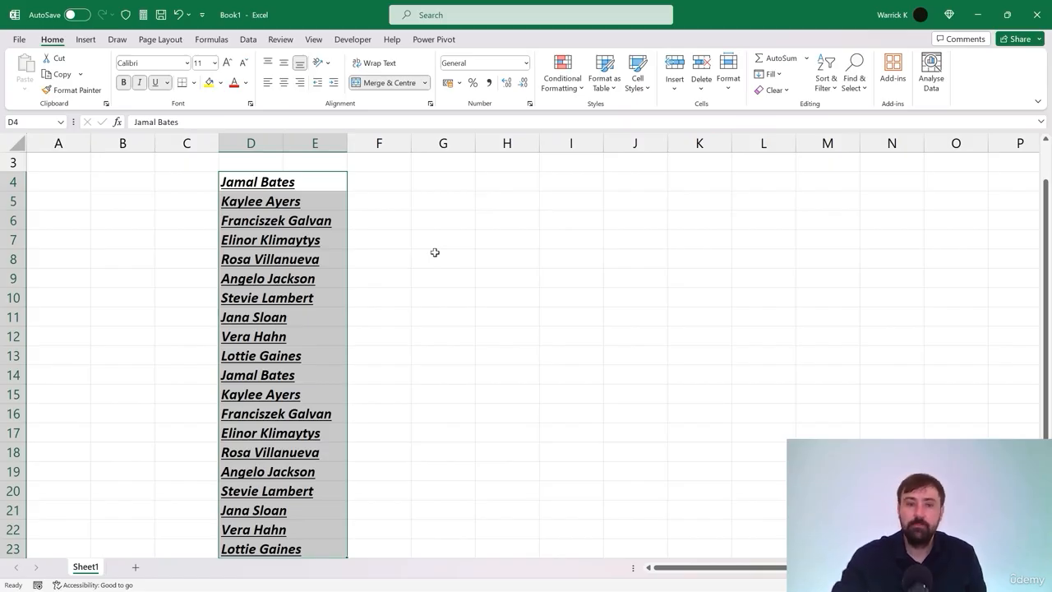
Step: Enter a greeting sentence in G4 that starts "Hello, my name is" and ends with the presenter's first name and a full stop
left_click(436, 180)
scroll(462, 326, "up", 1)
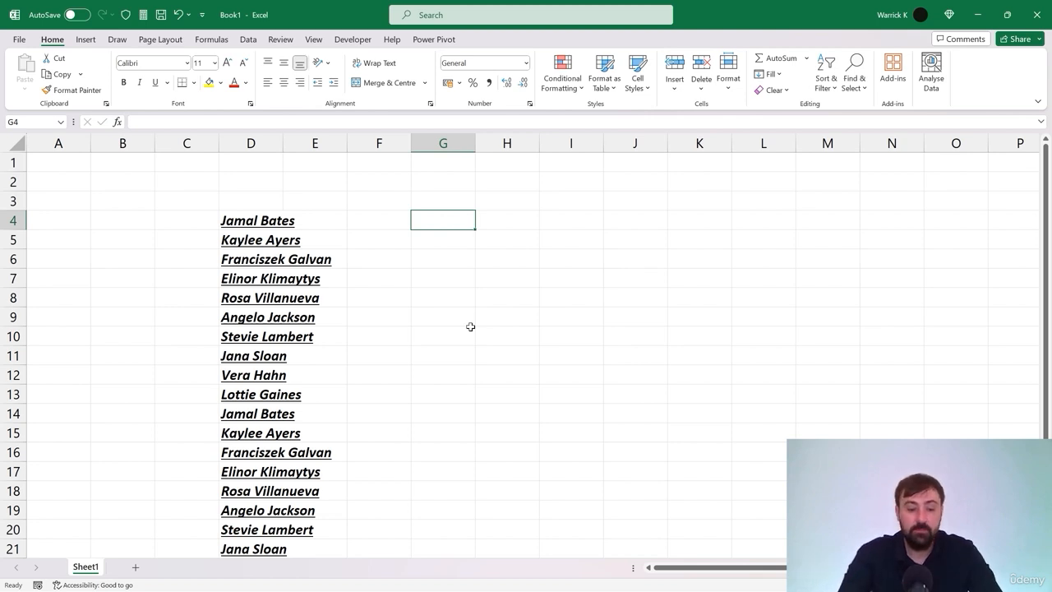
type("Hello, my name is")
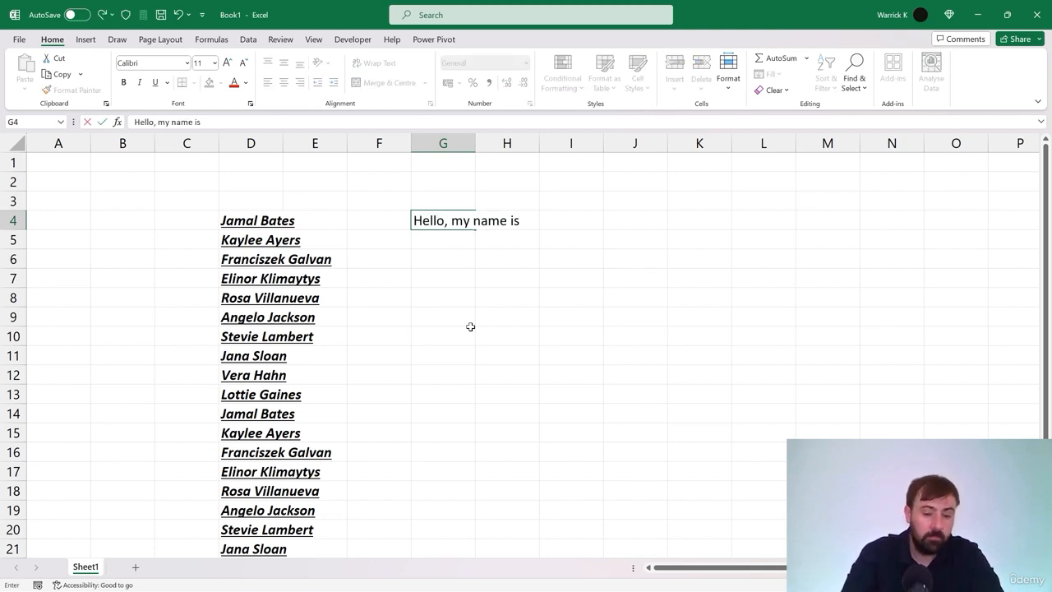
type(" Warrick.")
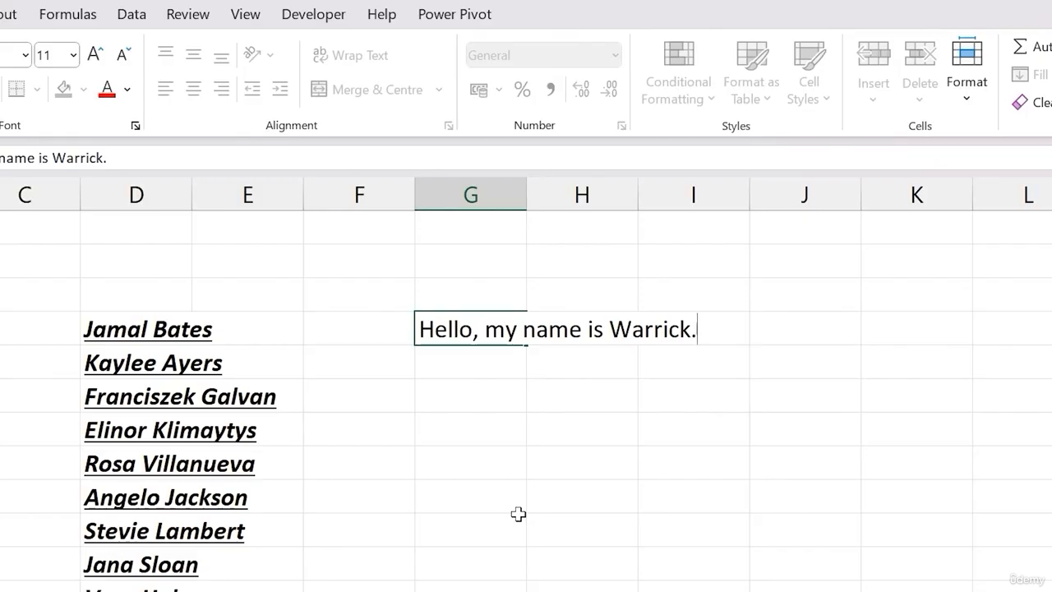
left_click(504, 488)
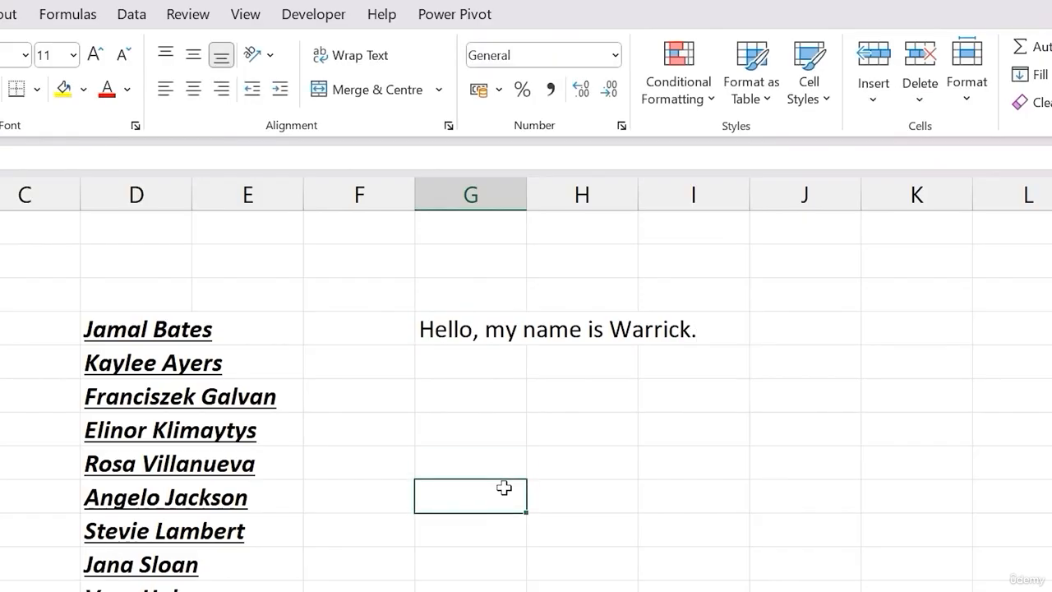
Step: Enter "good" in H4, beside the greeting sentence, and clear that cell again
left_click(565, 362)
left_click(577, 333)
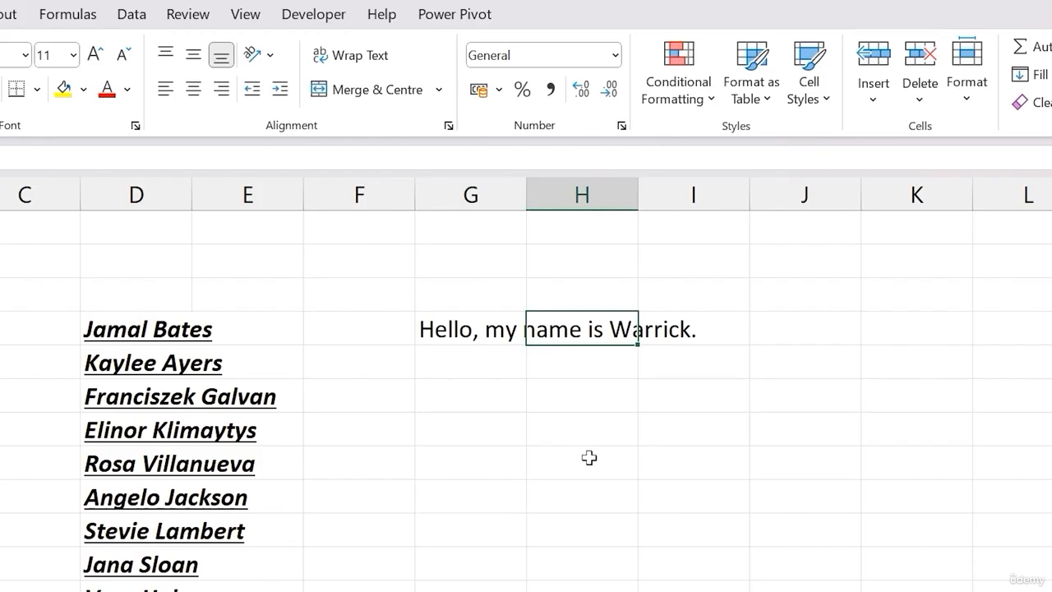
type("good")
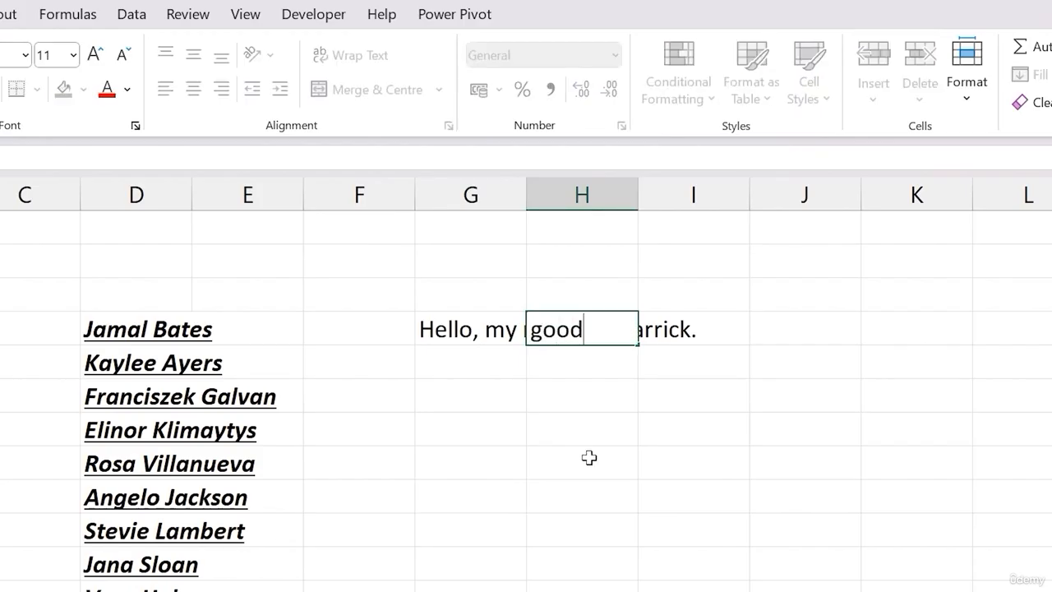
left_click(546, 453)
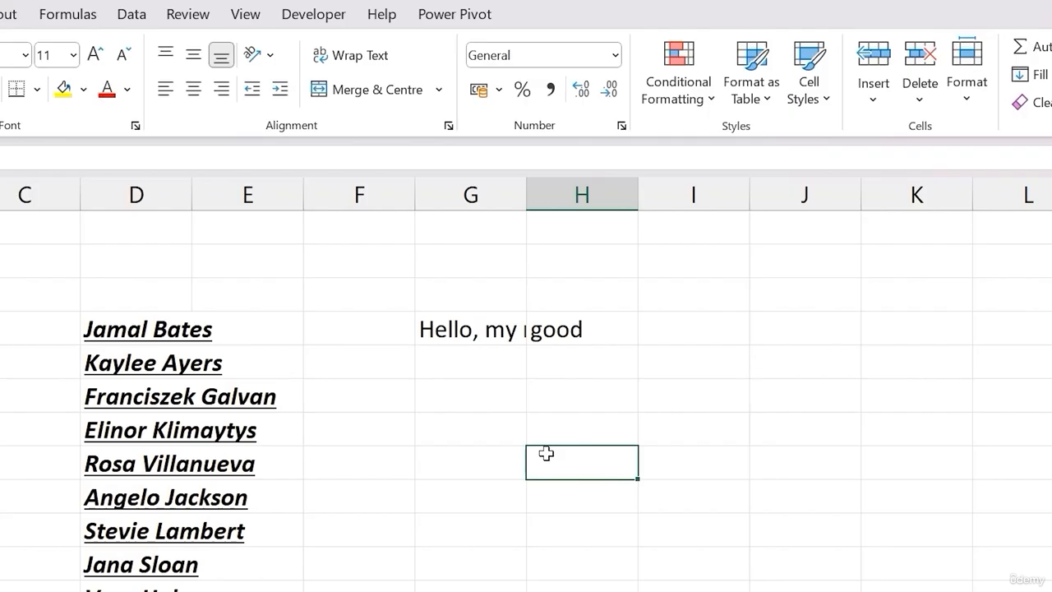
left_click(568, 329)
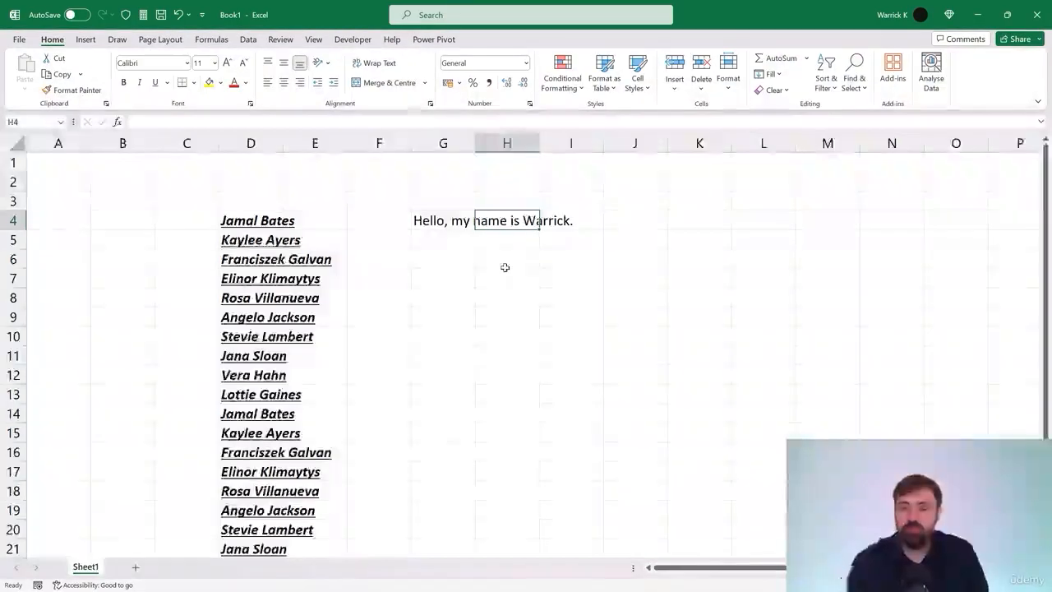
left_click(496, 257)
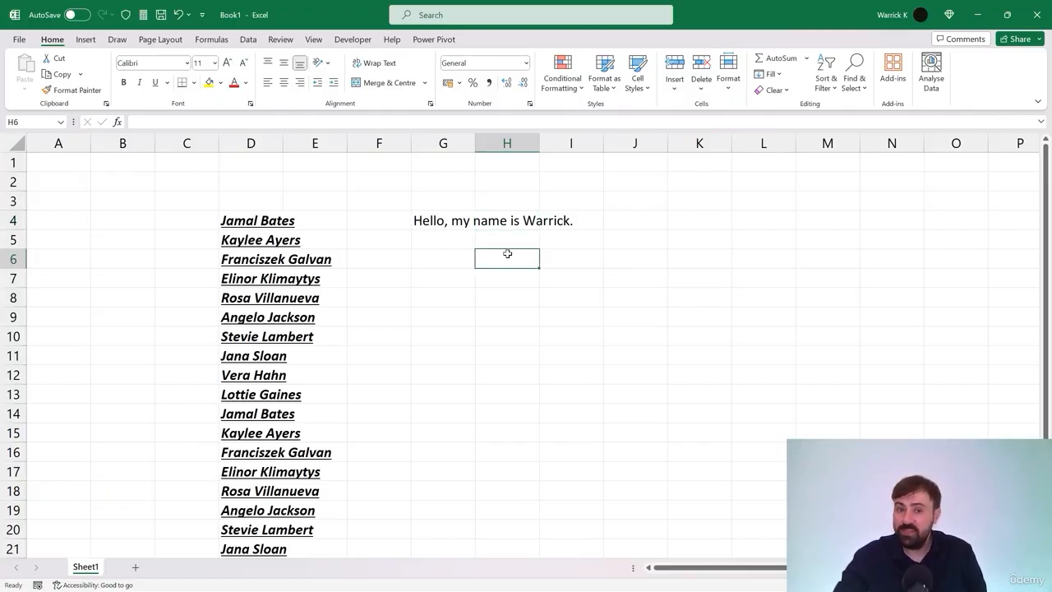
Step: Wrap the greeting sentence within cell G4
left_click(431, 222)
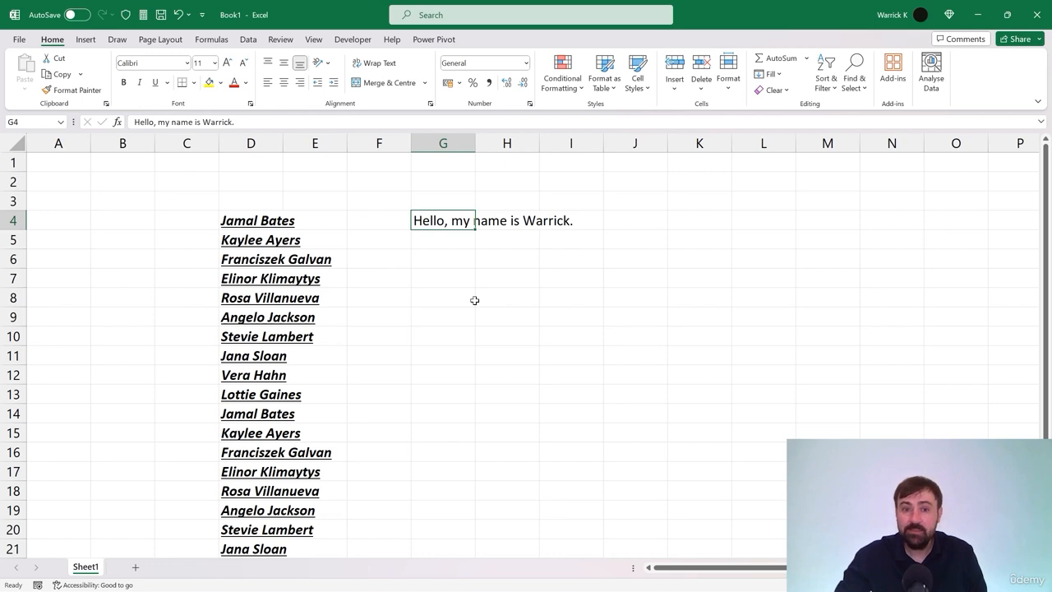
left_click(385, 67)
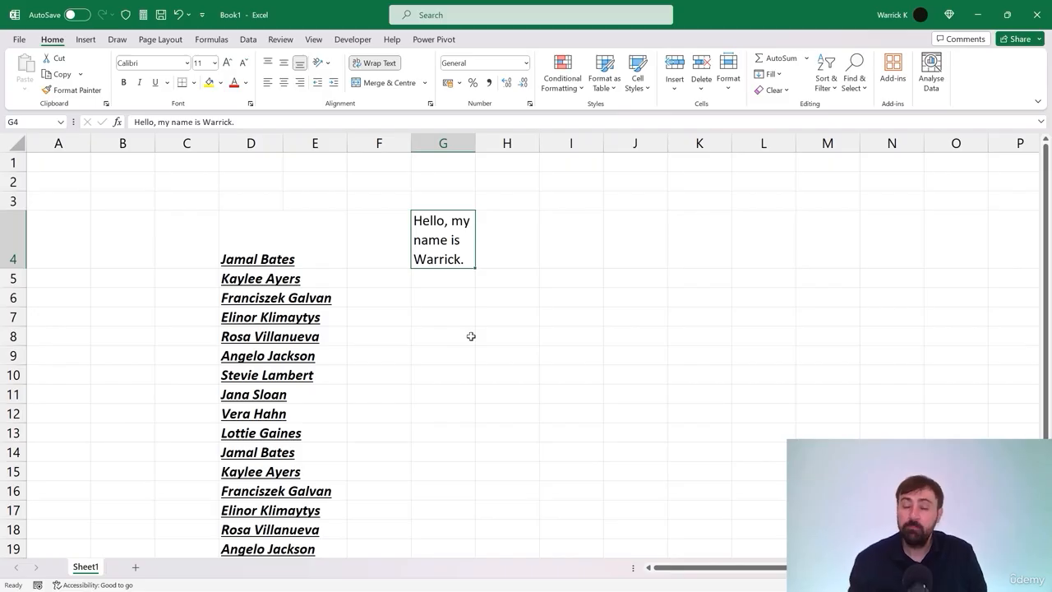